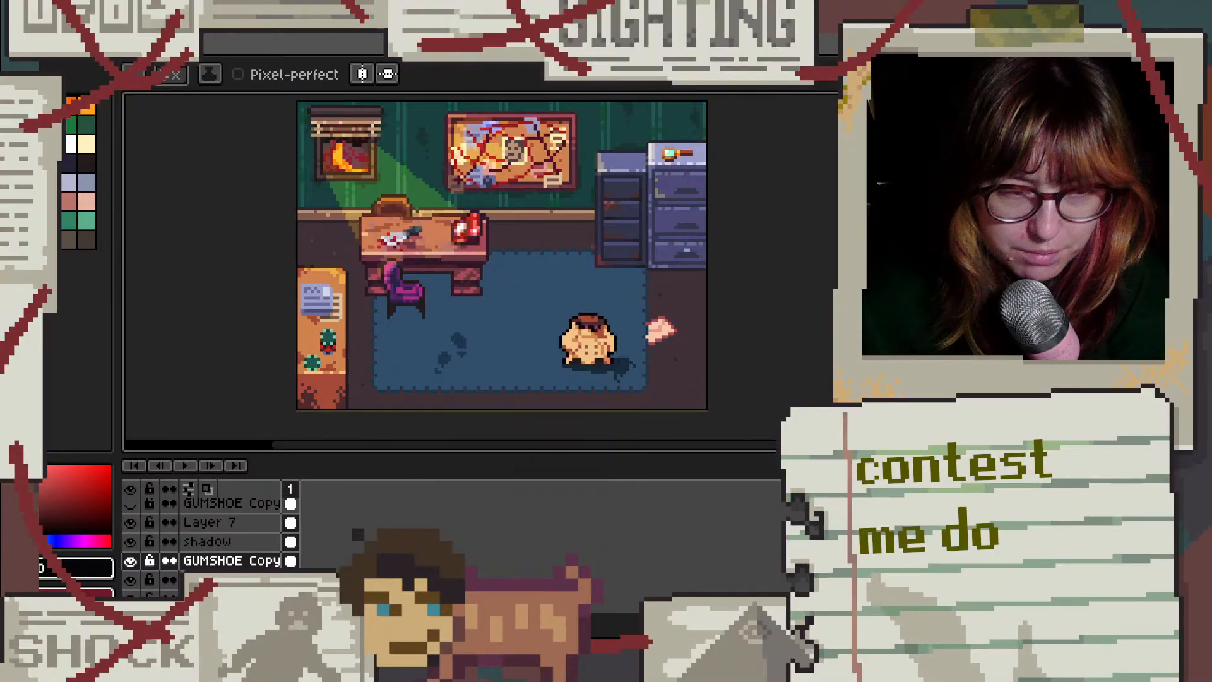
Shrink the timeline to enlarge the canvas area, and examine the trench-coat character and its shadow on the blue rug up close
left_click_drag(744, 452, 744, 527)
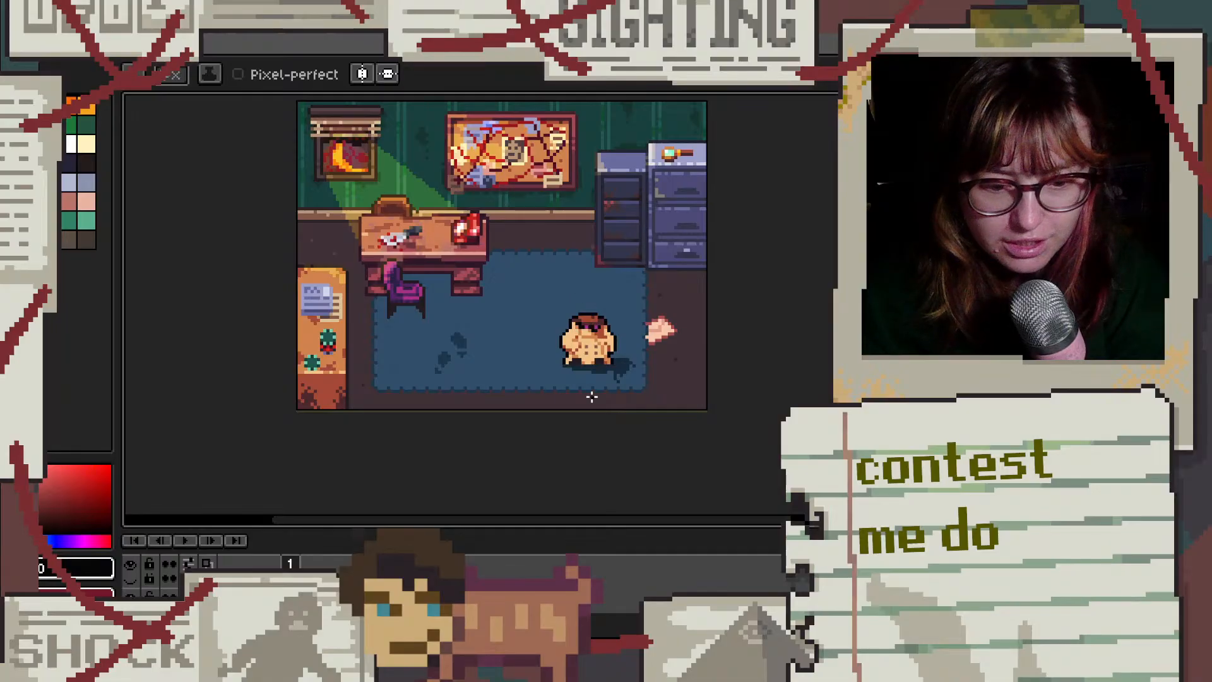
scroll(591, 397, "down", 5)
scroll(591, 397, "up", 5)
scroll(590, 356, "up", 2)
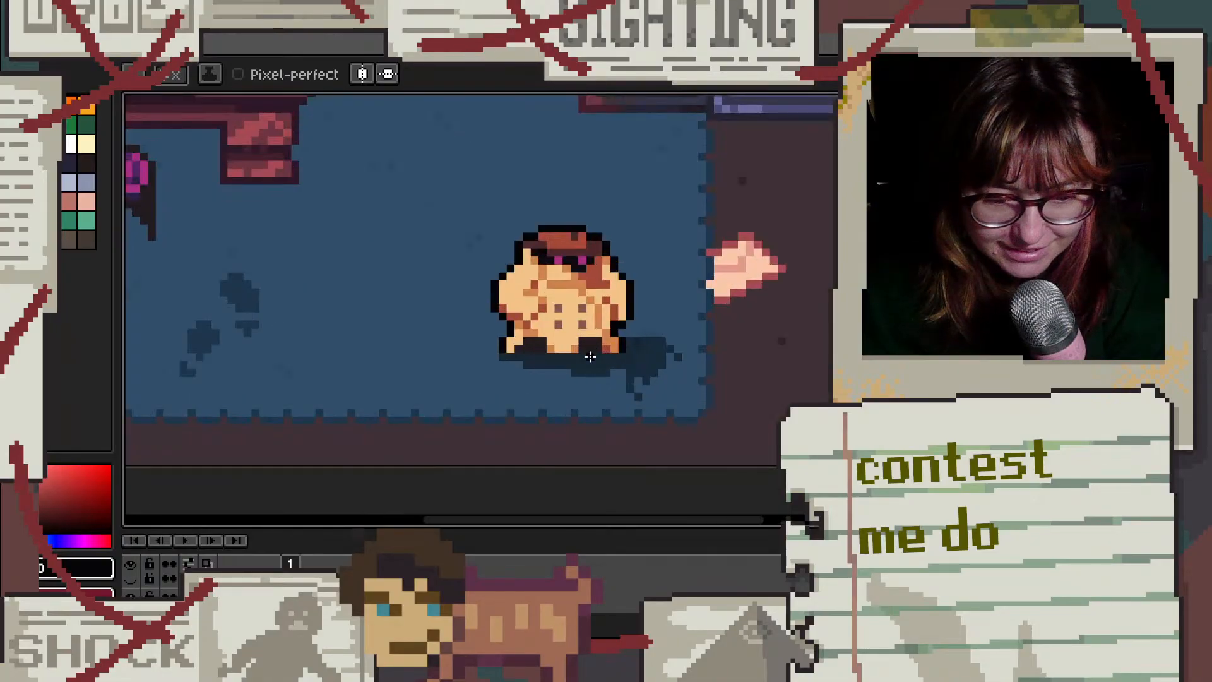
scroll(589, 355, "down", 2)
scroll(579, 289, "up", 2)
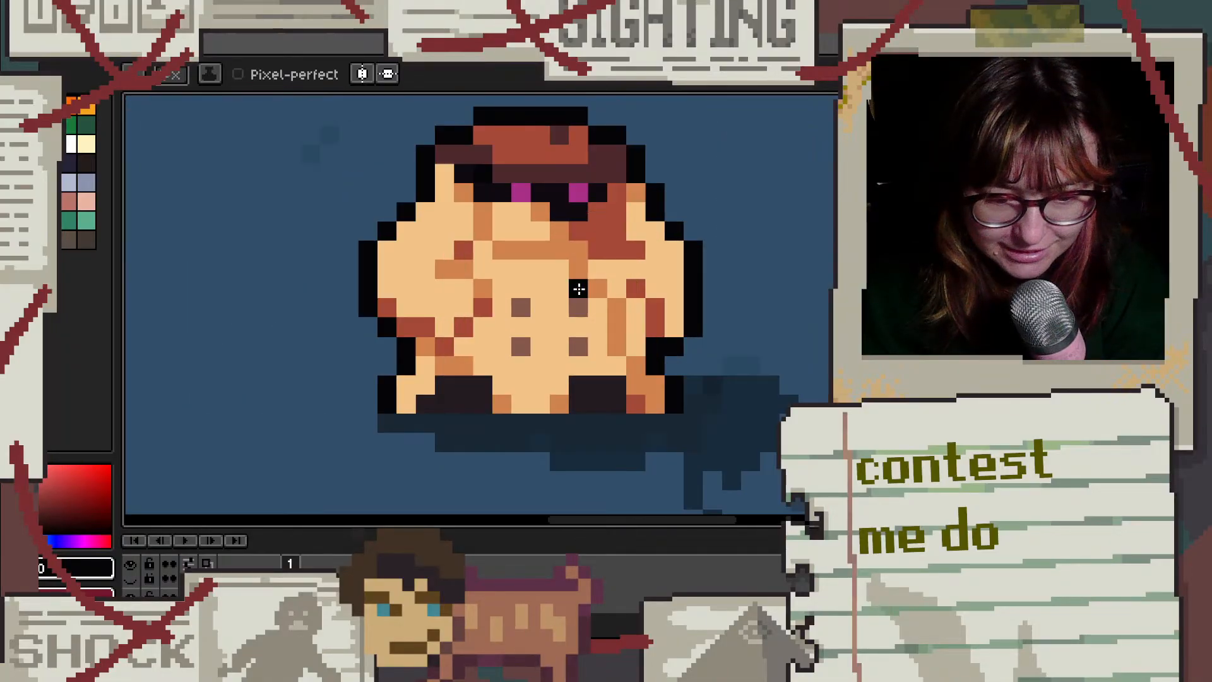
scroll(579, 288, "down", 2)
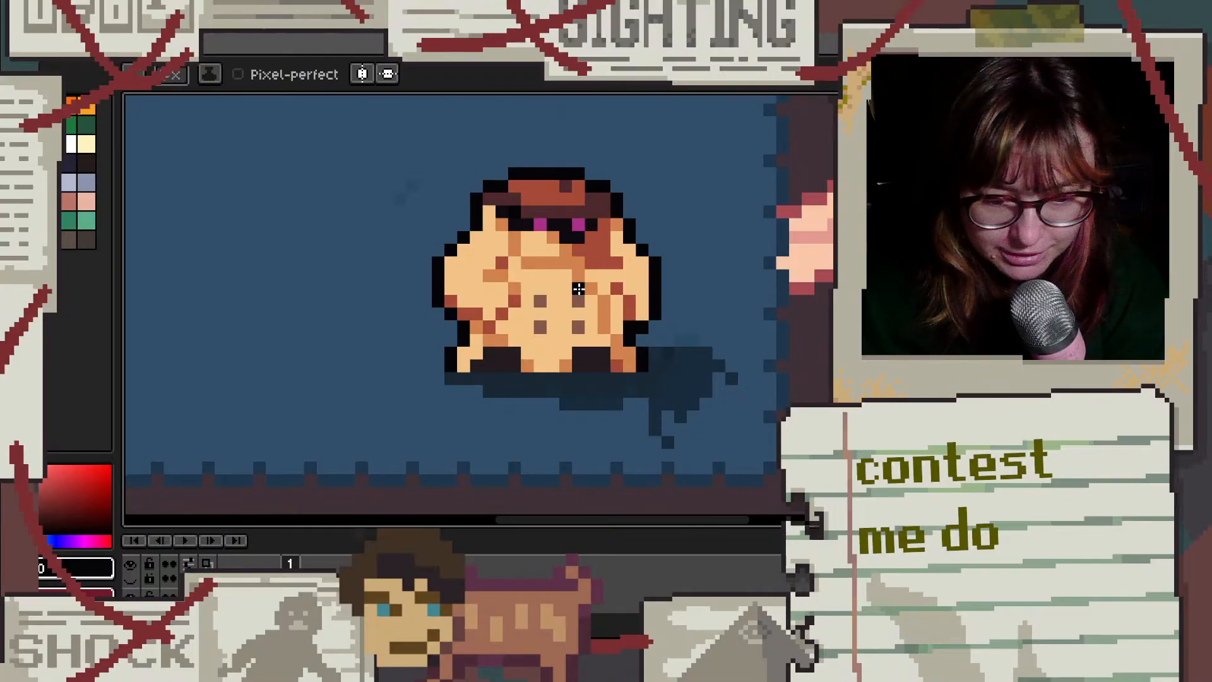
scroll(578, 289, "up", 2)
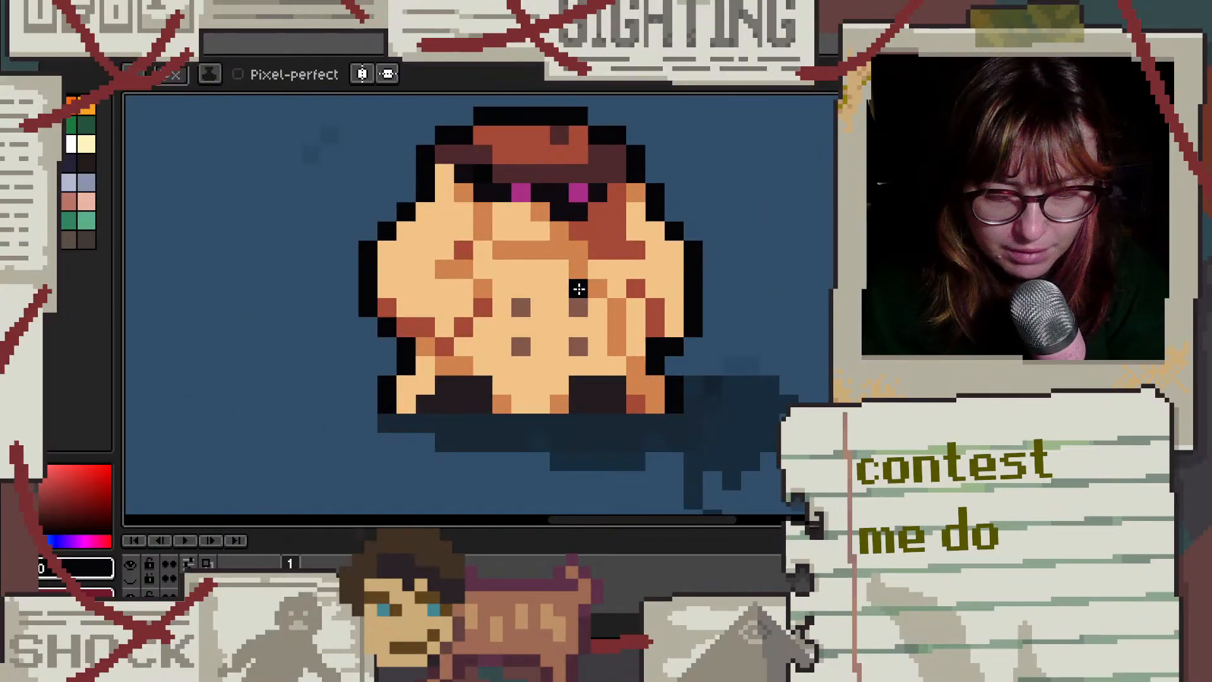
left_click(579, 288)
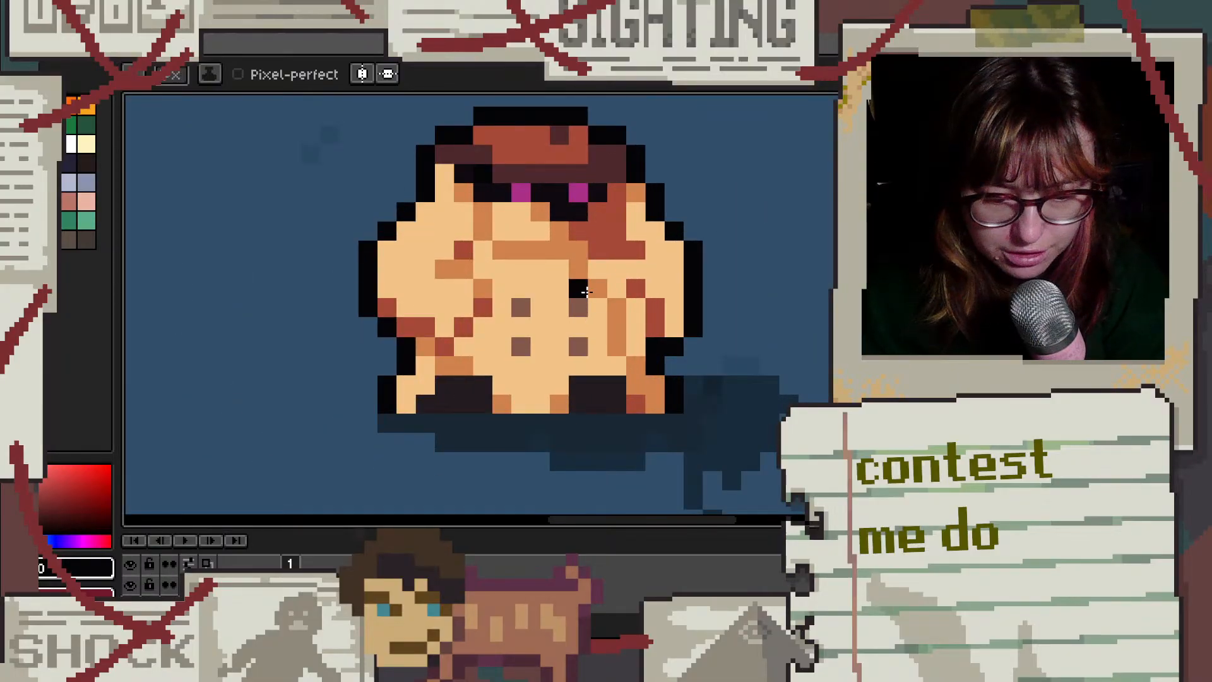
scroll(523, 328, "up", 1)
scroll(514, 330, "down", 1)
scroll(515, 331, "down", 1)
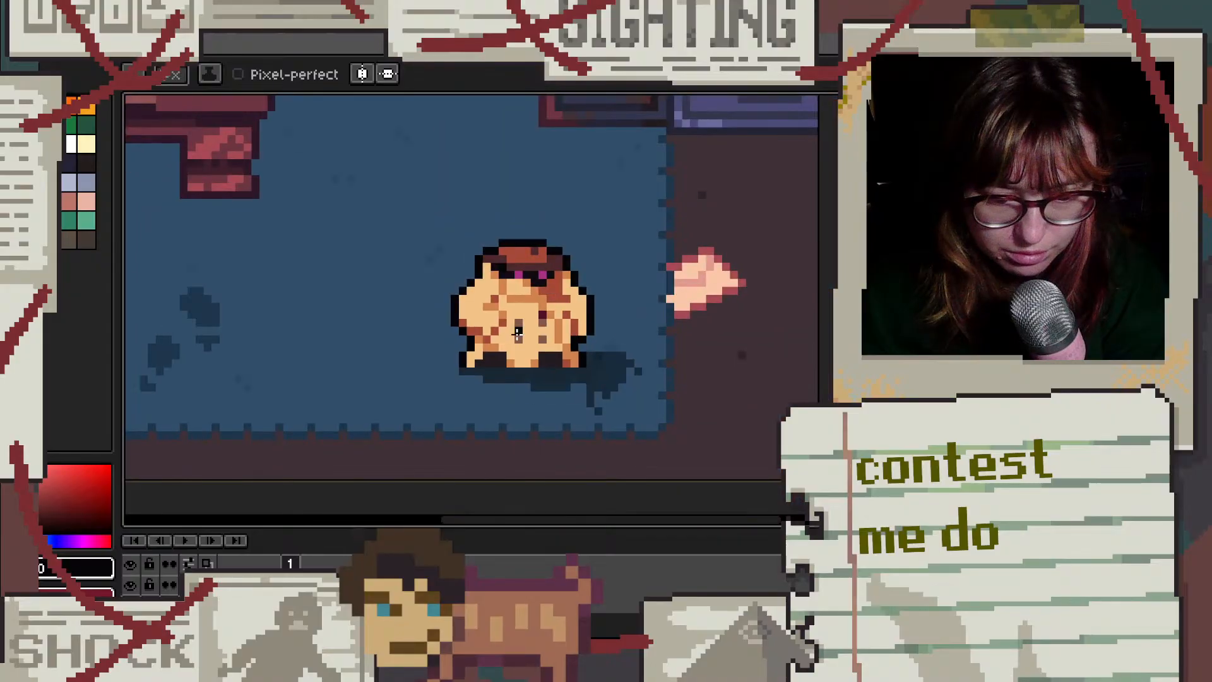
key("v")
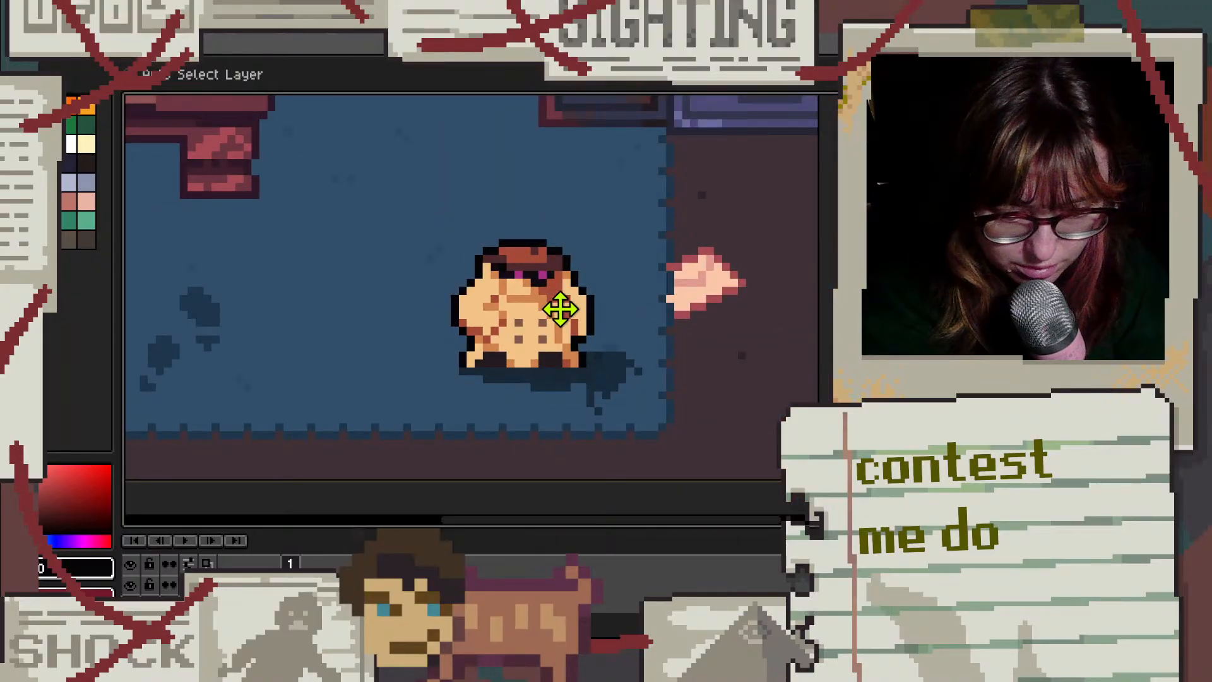
key("b")
scroll(373, 365, "down", 1)
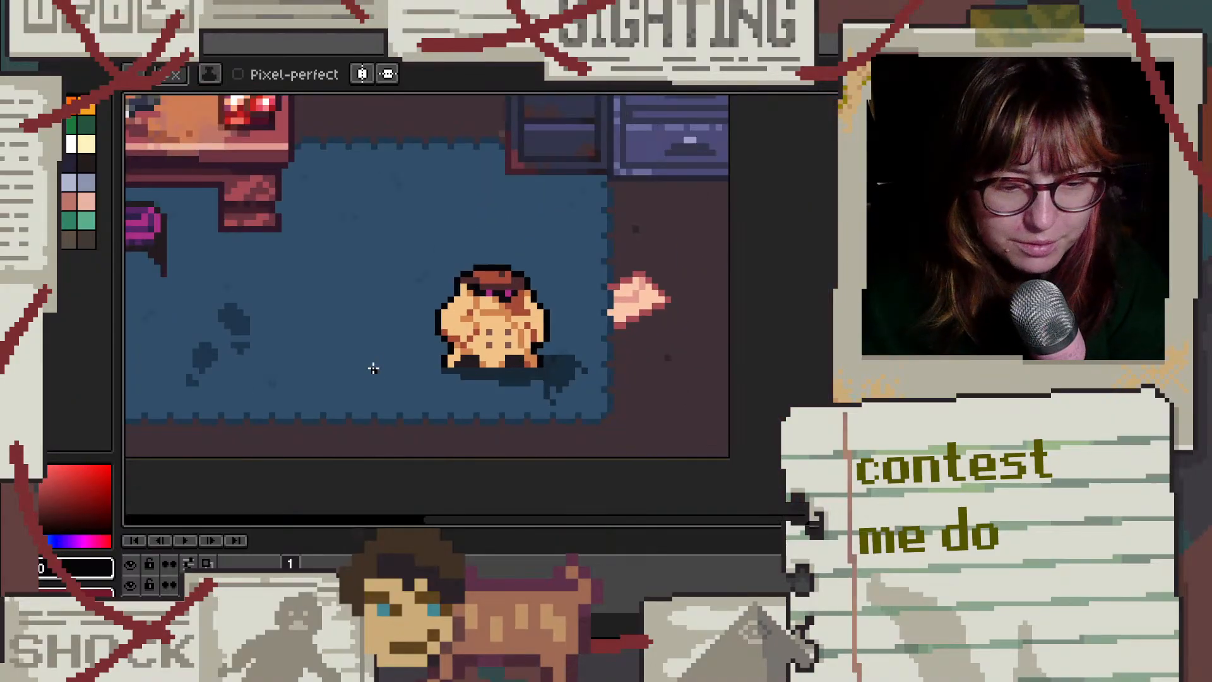
Examine the composition of the whole office scene, including the evidence board on the green wall
scroll(371, 359, "down", 1)
scroll(370, 358, "down", 1)
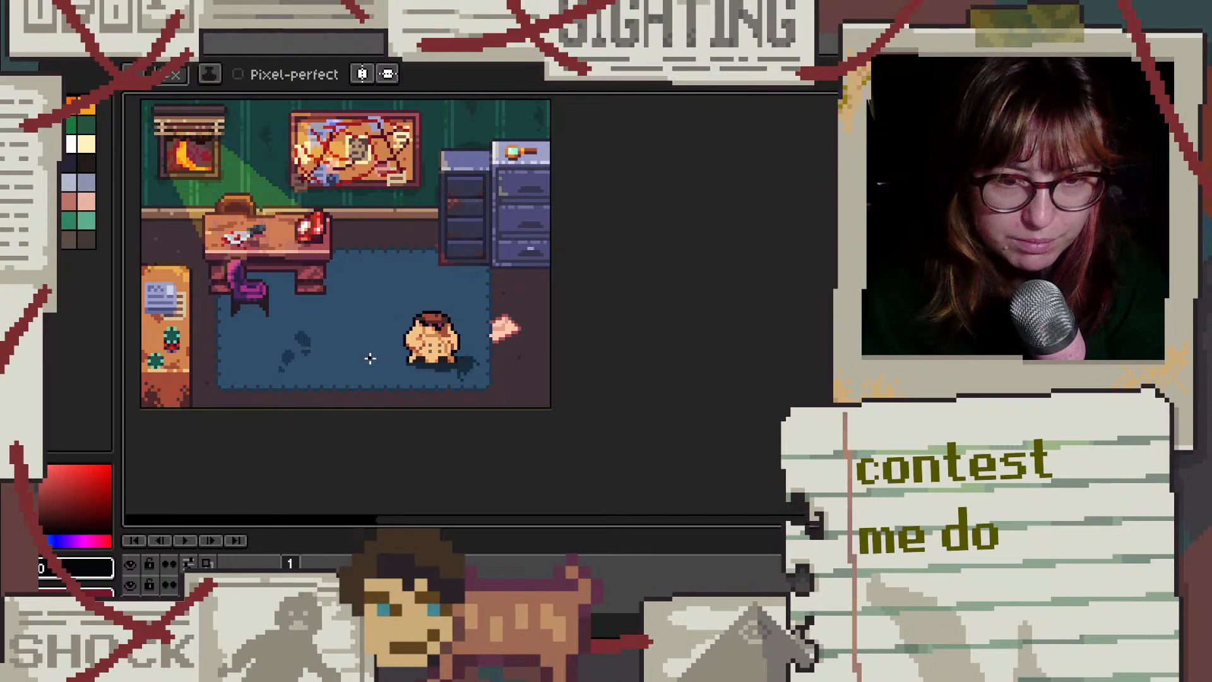
scroll(370, 358, "down", 1)
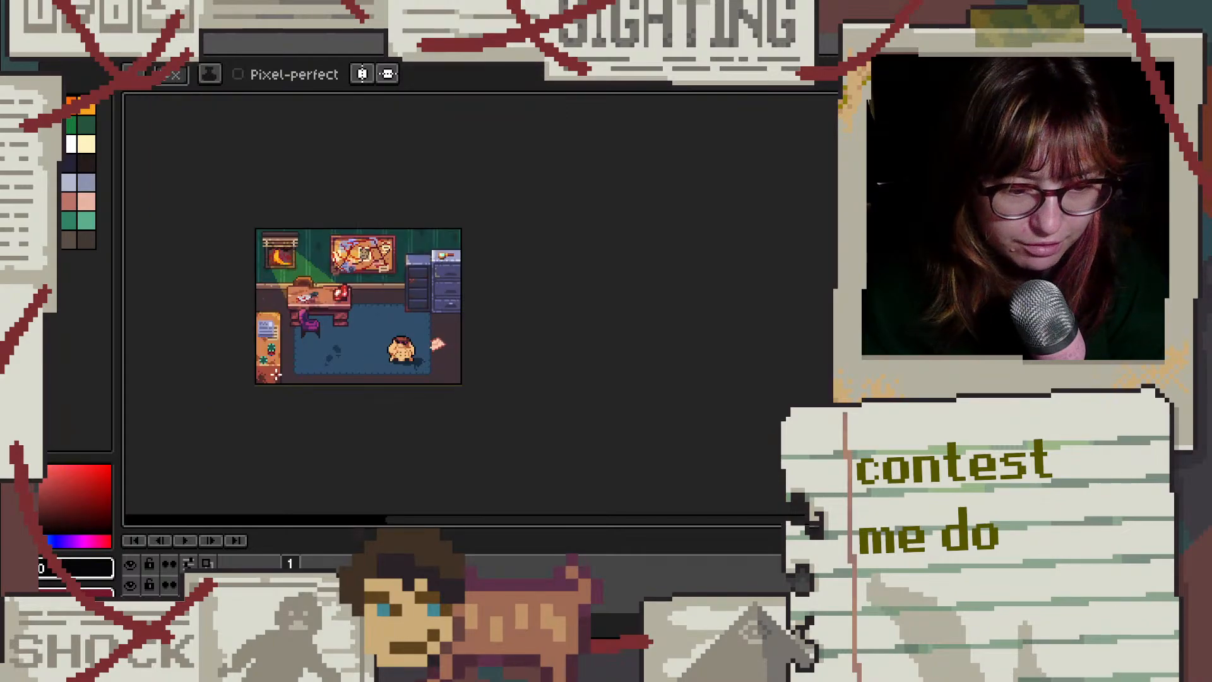
scroll(276, 375, "up", 1)
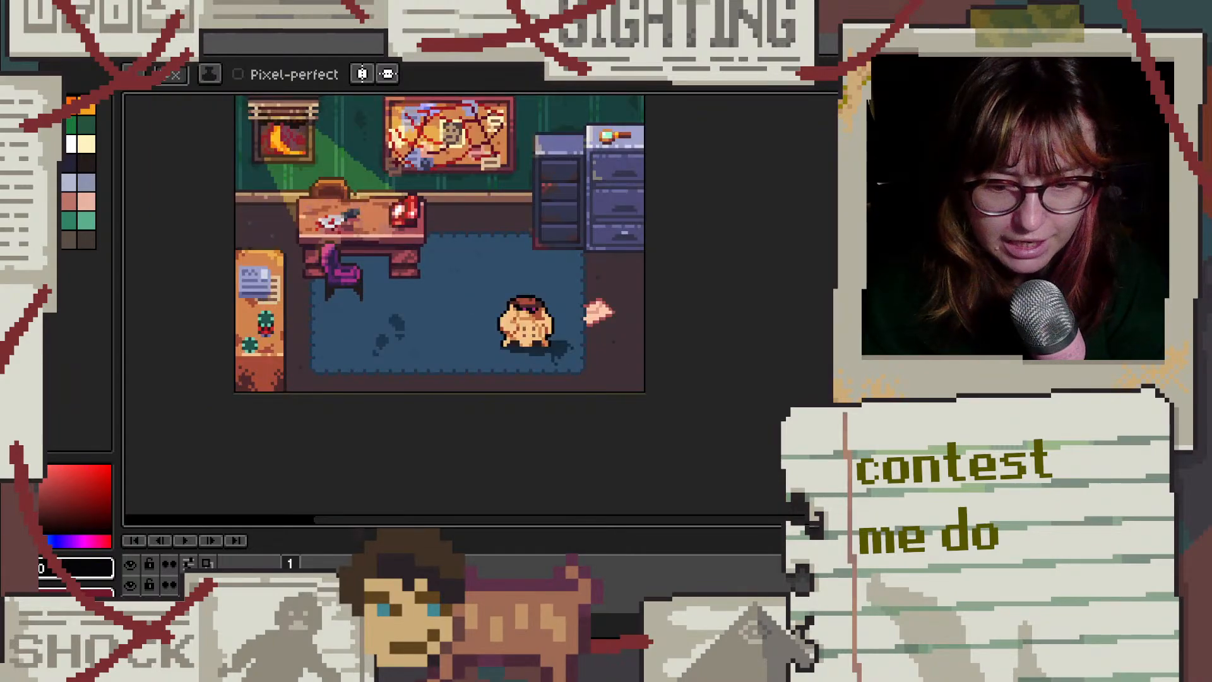
scroll(440, 266, "up", 2)
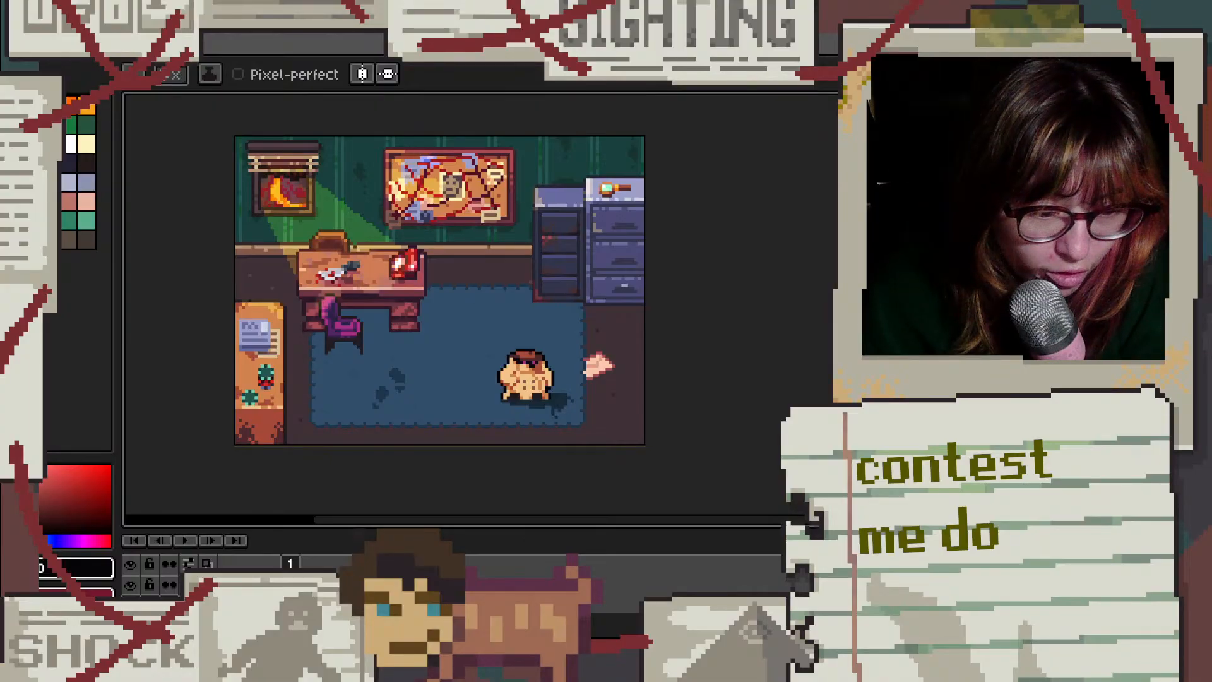
scroll(551, 348, "up", 1)
scroll(550, 349, "down", 1)
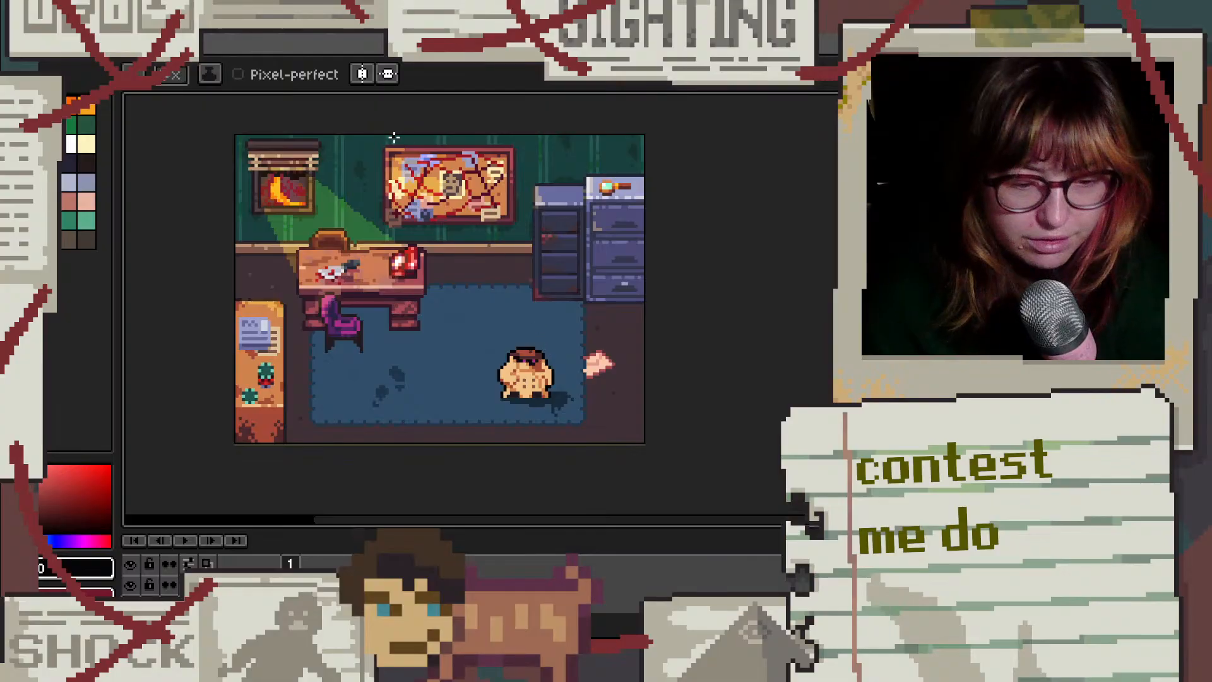
scroll(471, 184, "up", 1)
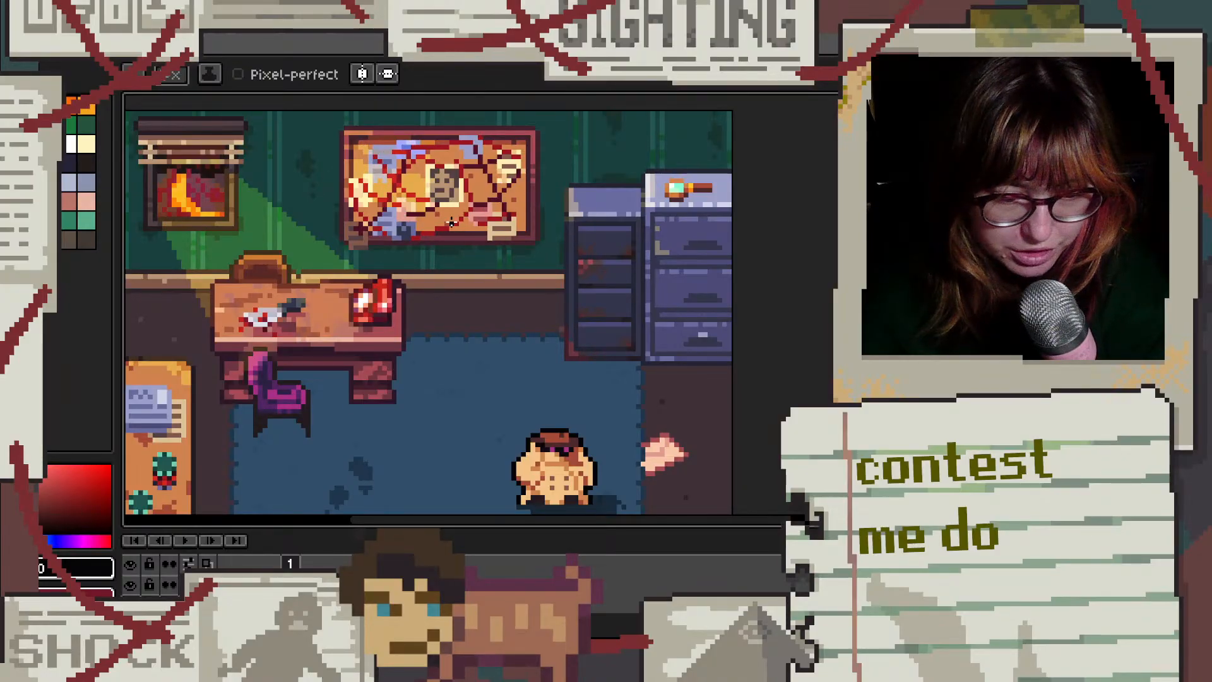
scroll(466, 149, "up", 1)
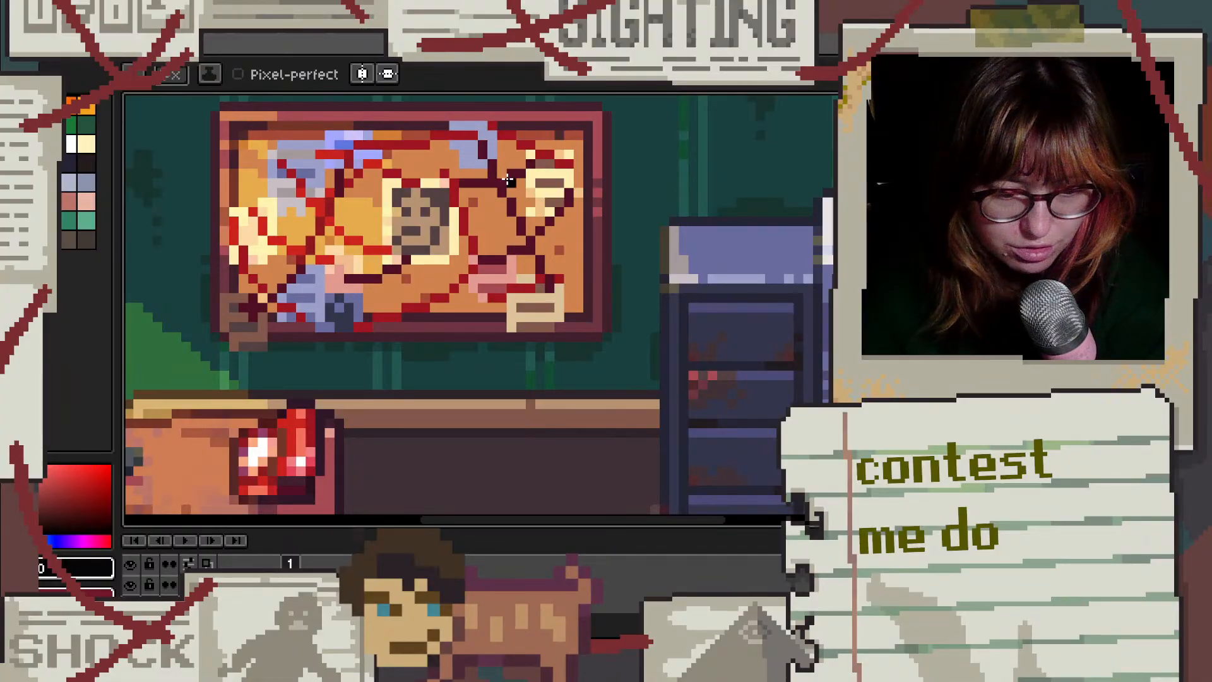
scroll(394, 268, "down", 2)
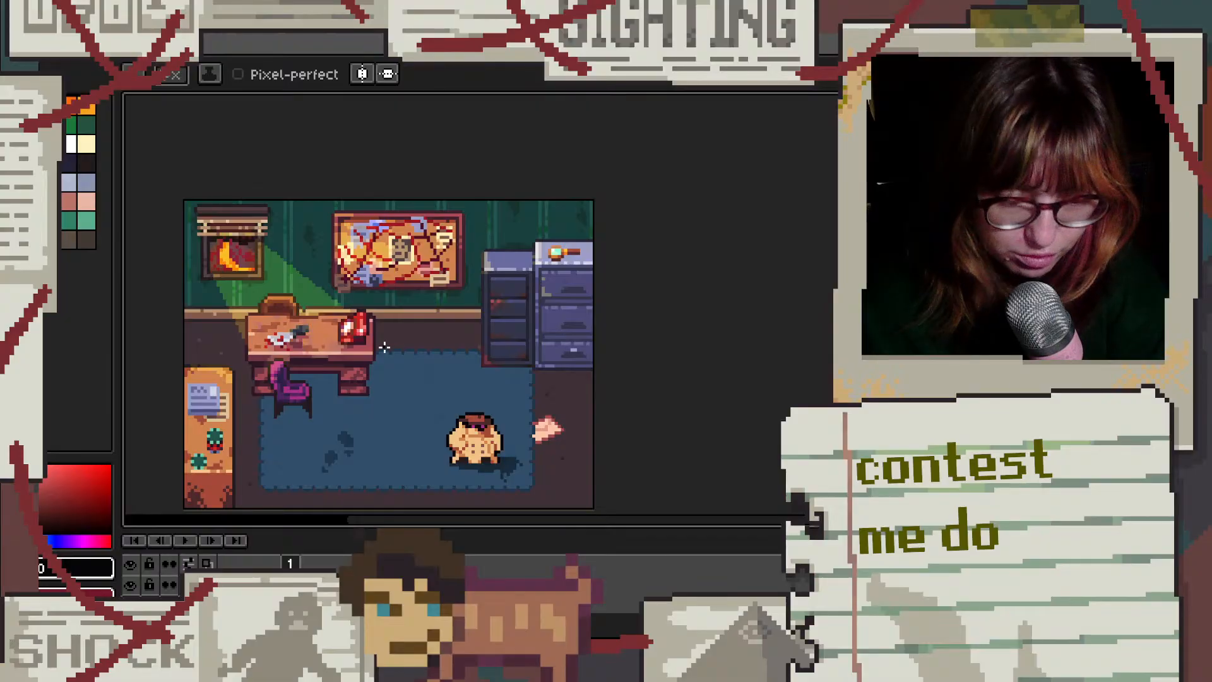
Review the office scene across its full width, from the window and side table to the filing cabinets
scroll(385, 347, "down", 1)
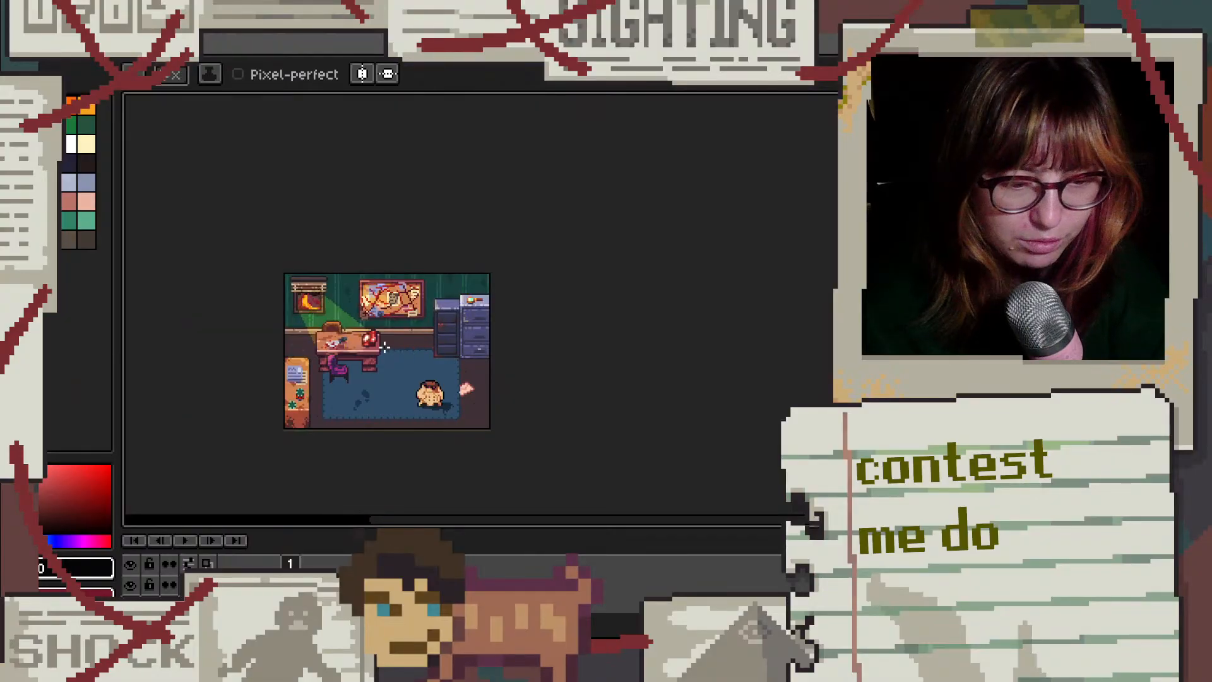
scroll(379, 402, "up", 1)
scroll(380, 401, "up", 1)
scroll(380, 402, "down", 1)
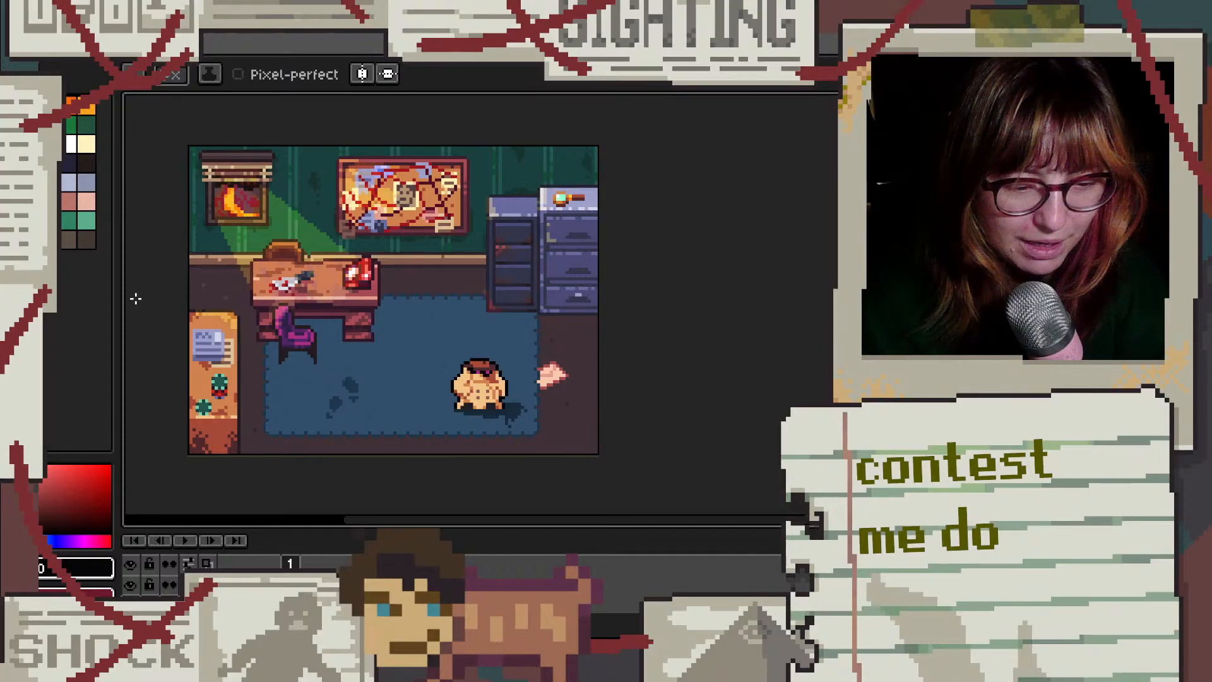
scroll(136, 299, "up", 1)
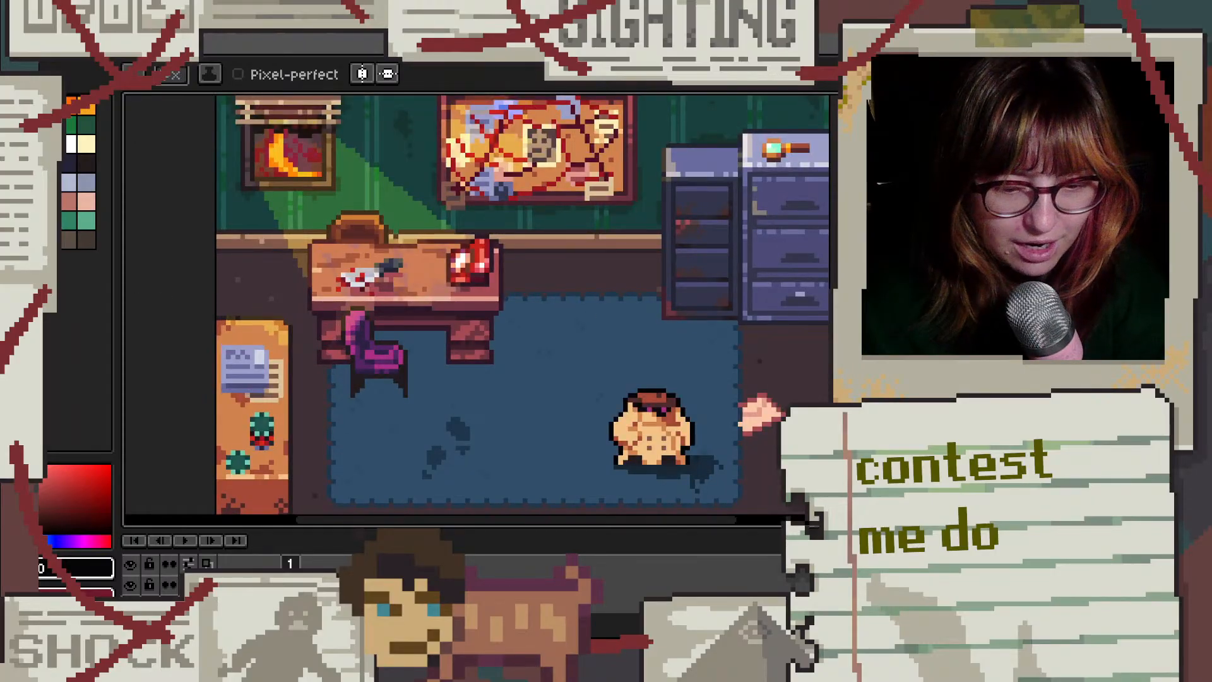
scroll(721, 339, "down", 1)
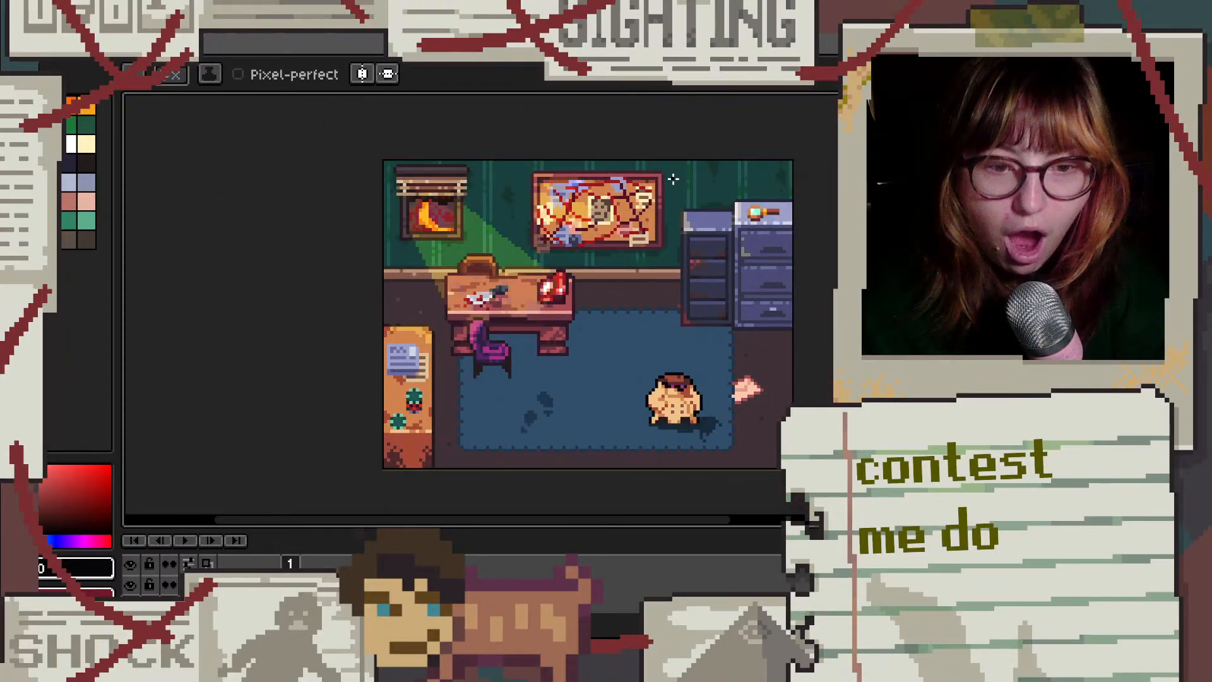
scroll(401, 349, "up", 1)
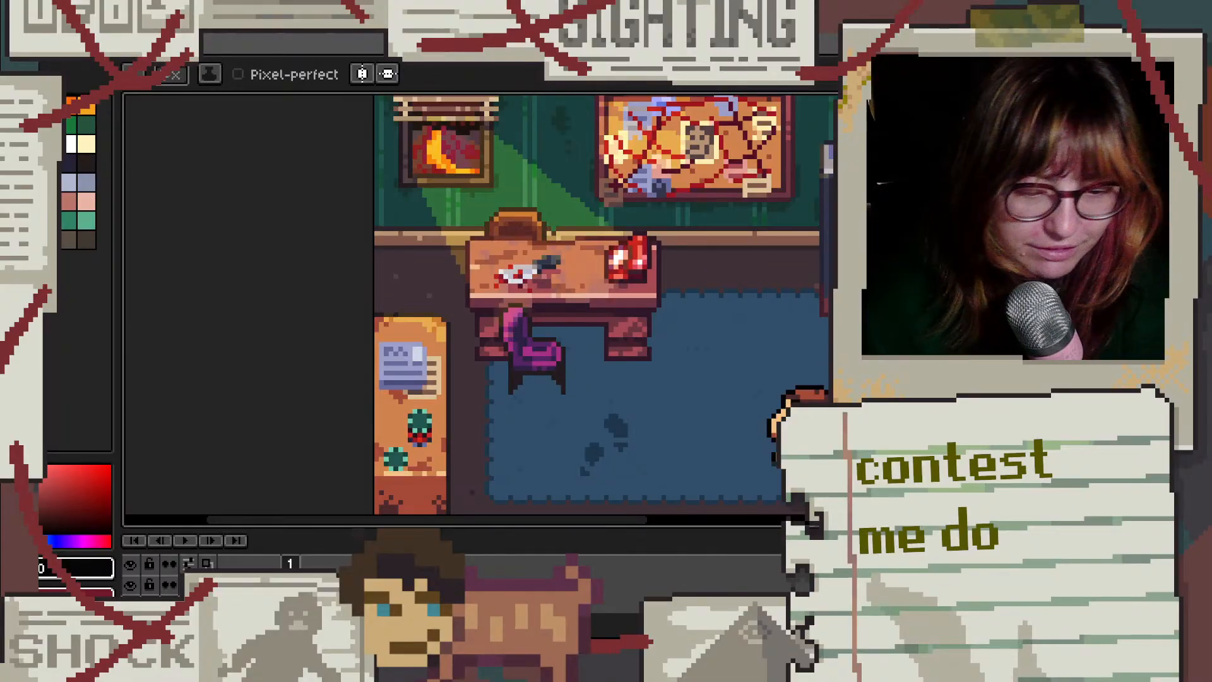
scroll(463, 262, "left", 2)
scroll(463, 262, "right", 5)
scroll(463, 262, "left", 2)
scroll(463, 262, "right", 2)
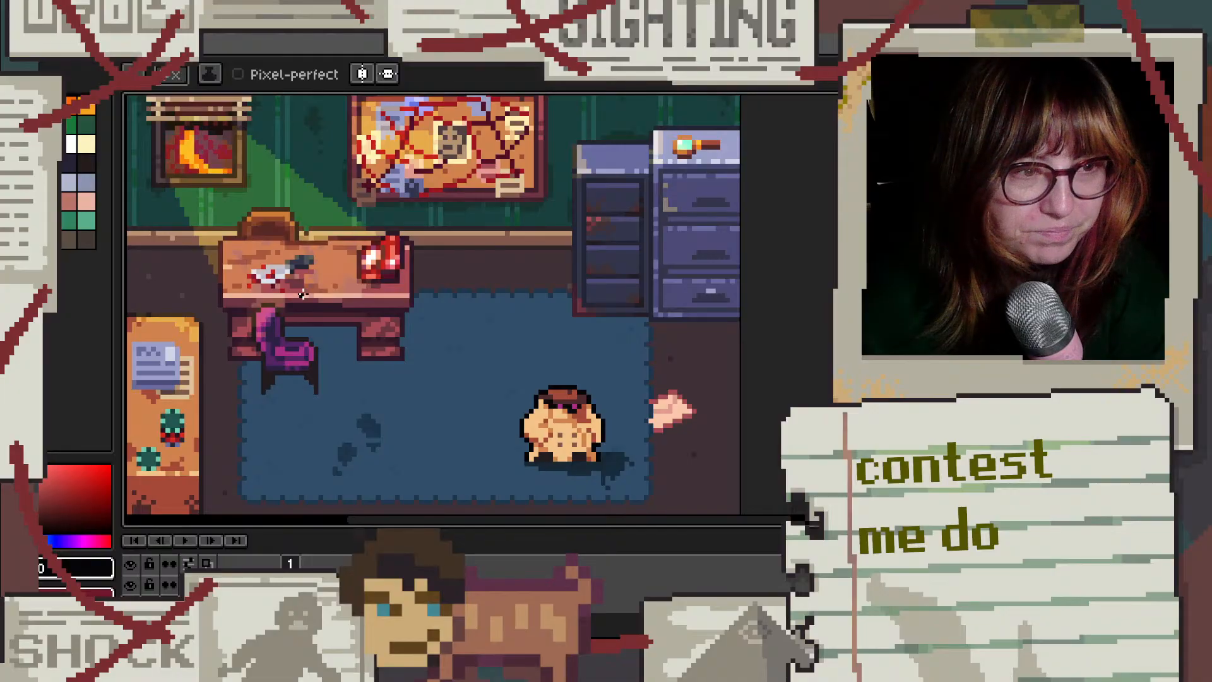
Examine the bloody knife on the desk, and the papers and round green objects on the side table
scroll(282, 286, "up", 2)
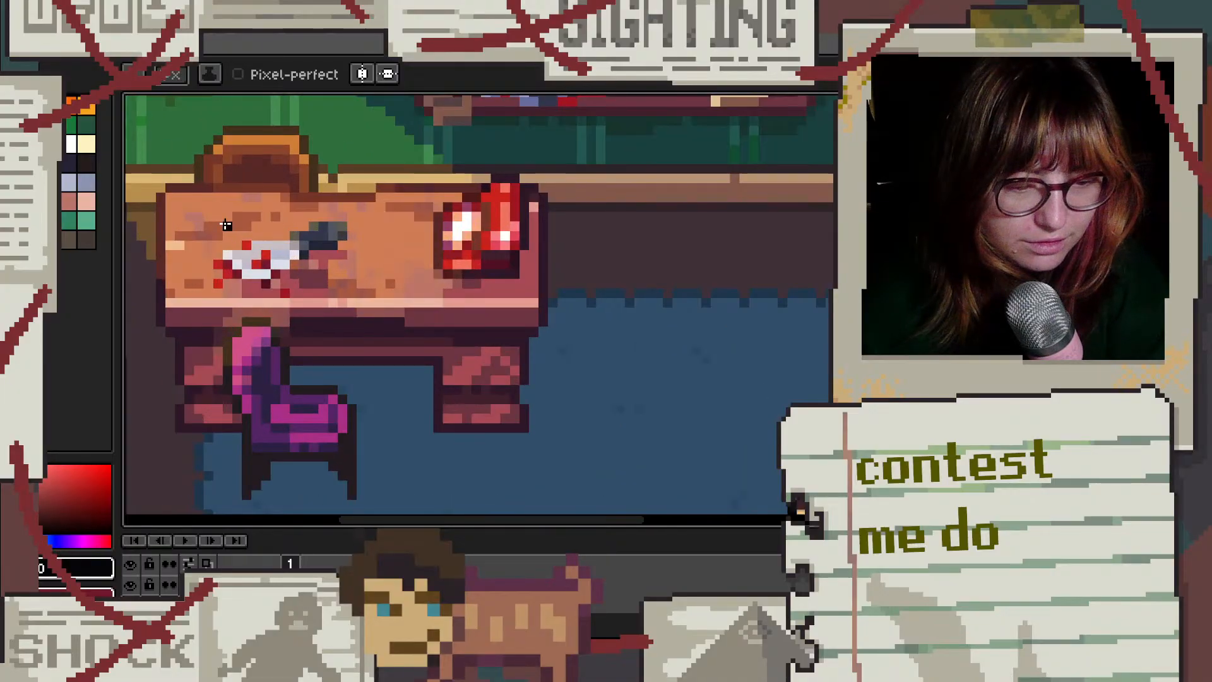
scroll(225, 223, "up", 3)
scroll(225, 224, "down", 1)
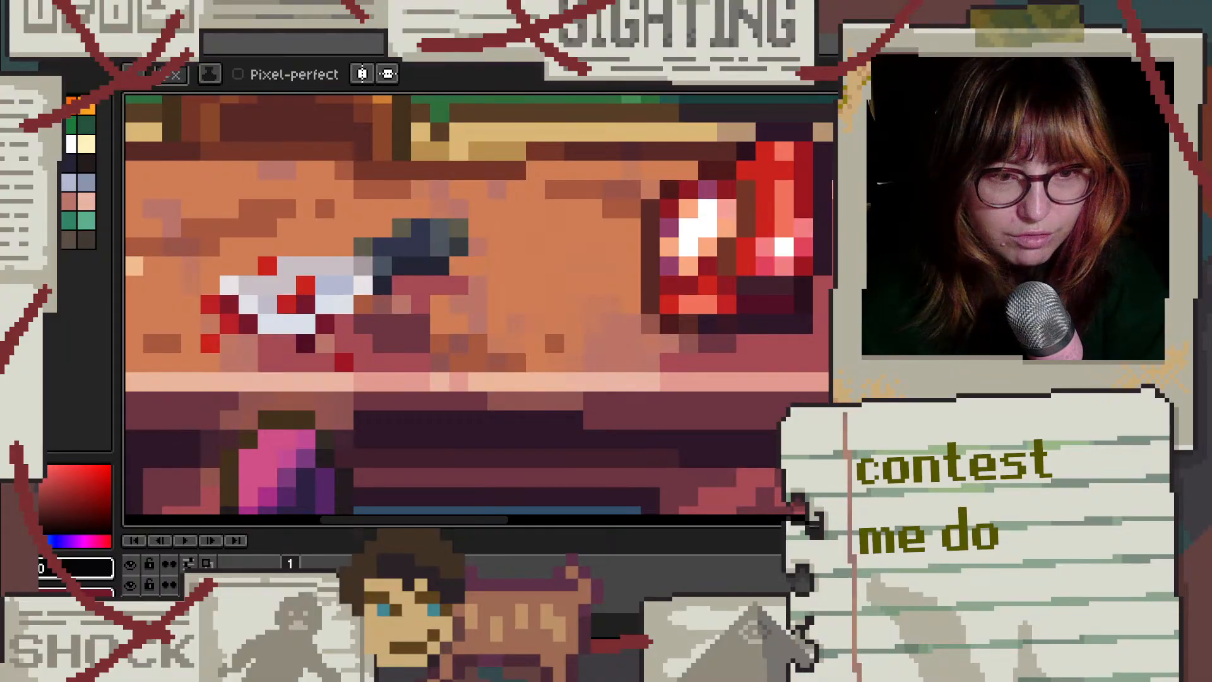
scroll(378, 208, "down", 4)
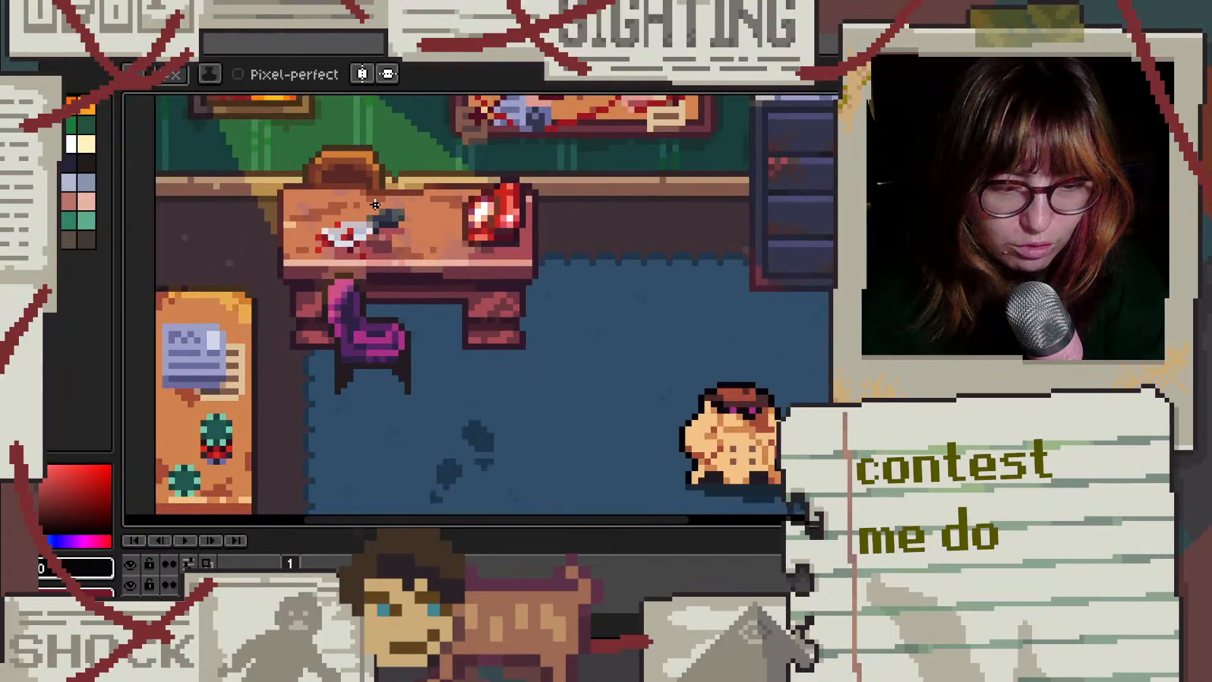
scroll(753, 444, "up", 2)
scroll(753, 443, "down", 2)
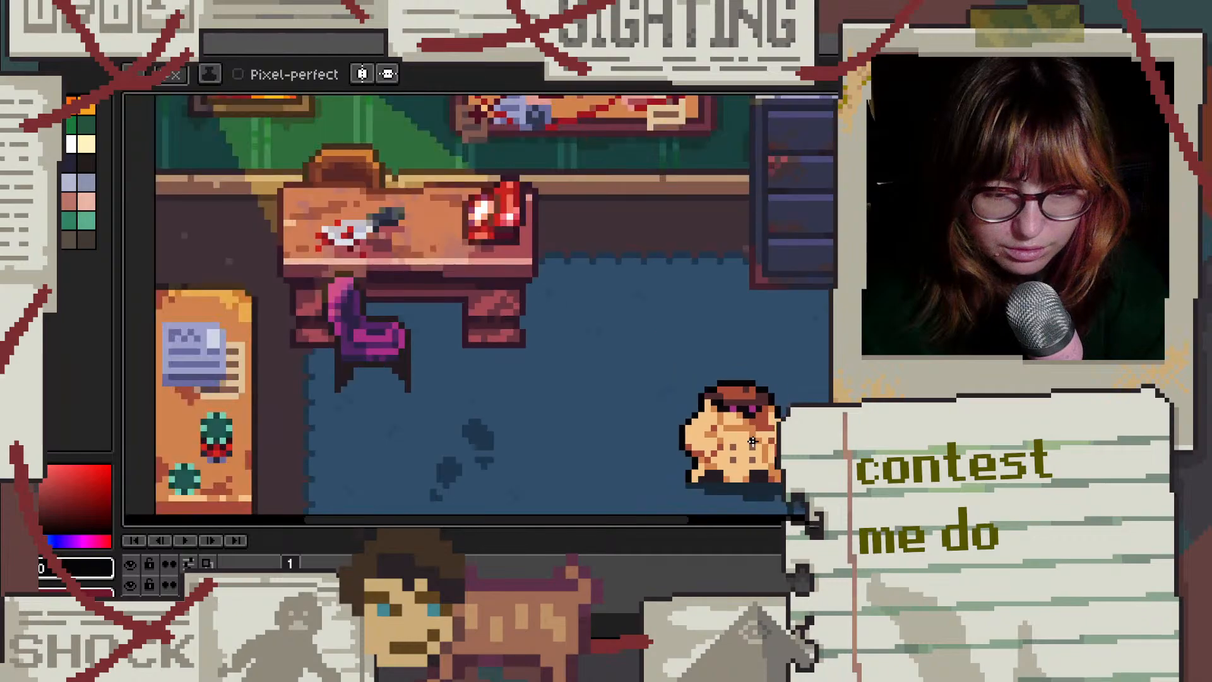
scroll(202, 358, "up", 3)
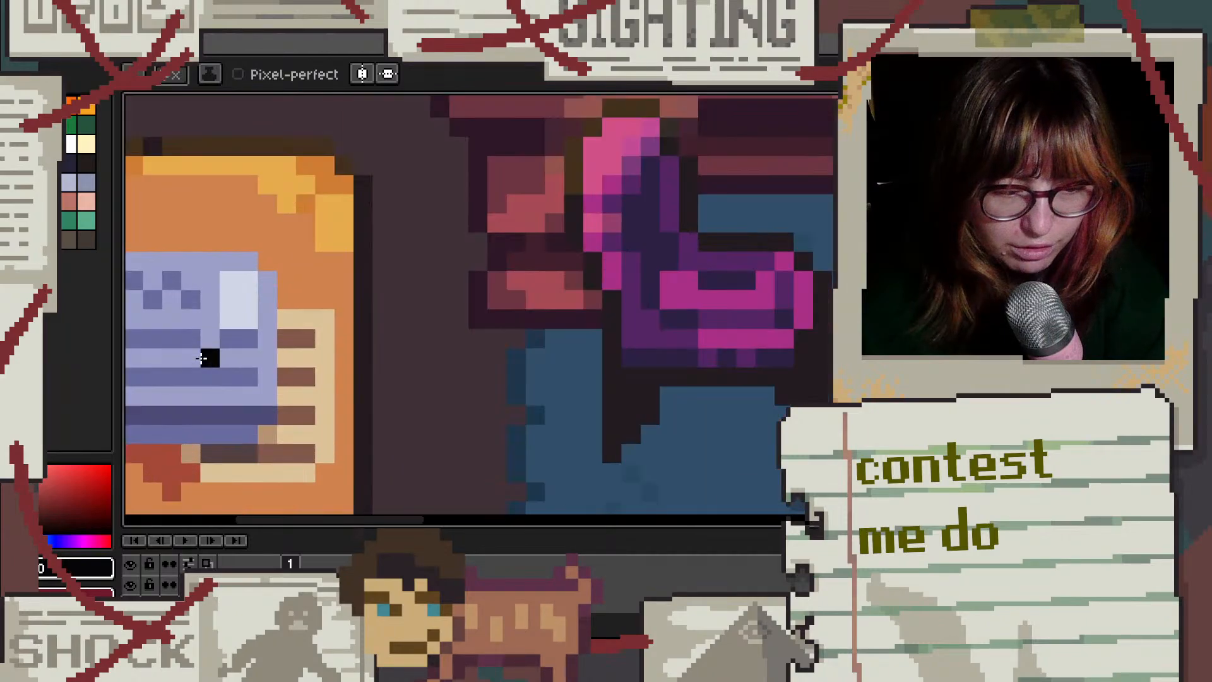
scroll(202, 359, "down", 3)
scroll(171, 483, "up", 4)
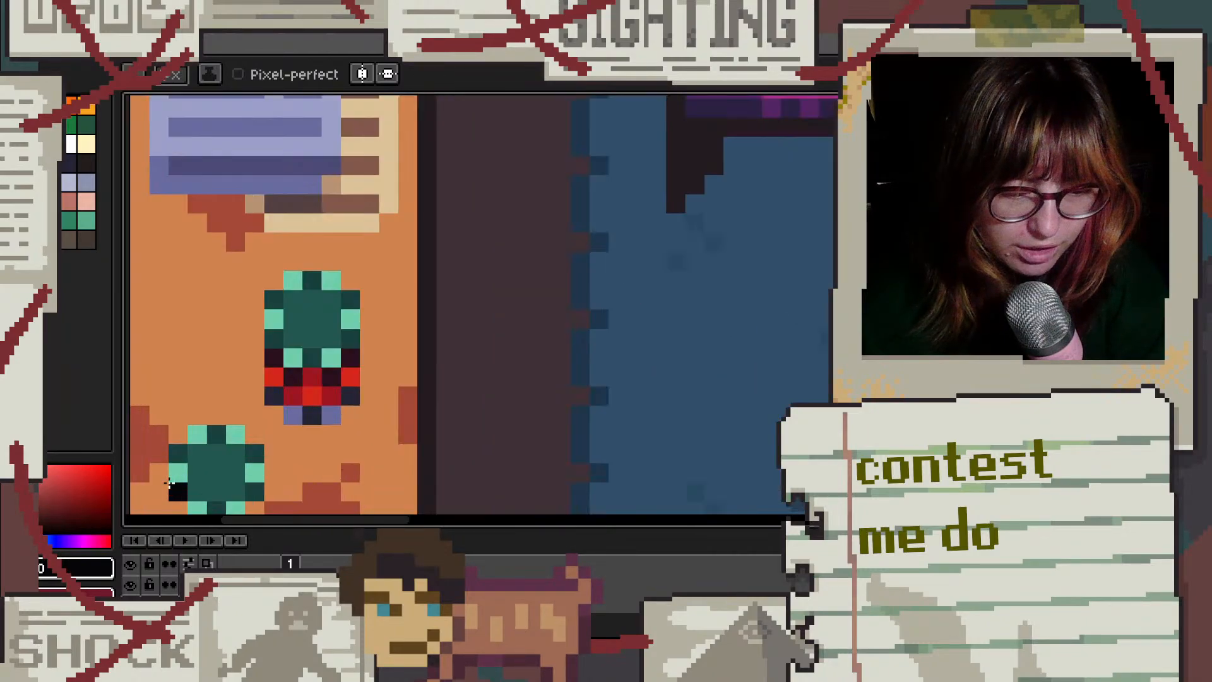
scroll(171, 483, "down", 2)
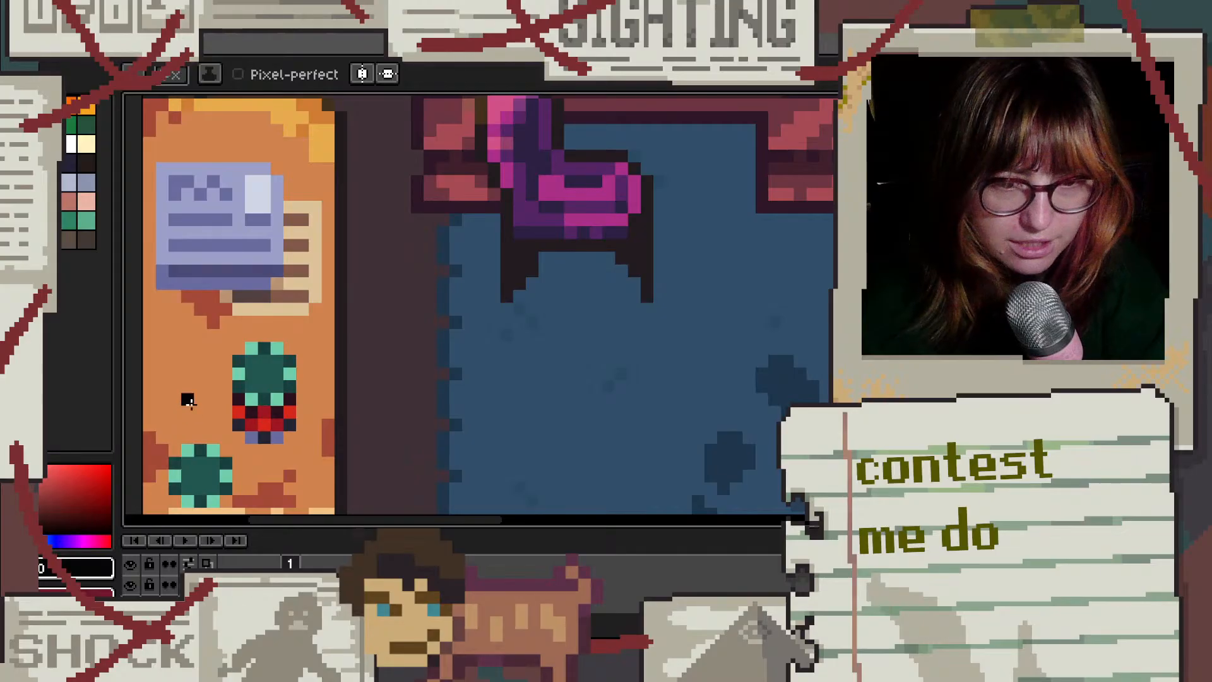
scroll(188, 402, "down", 2)
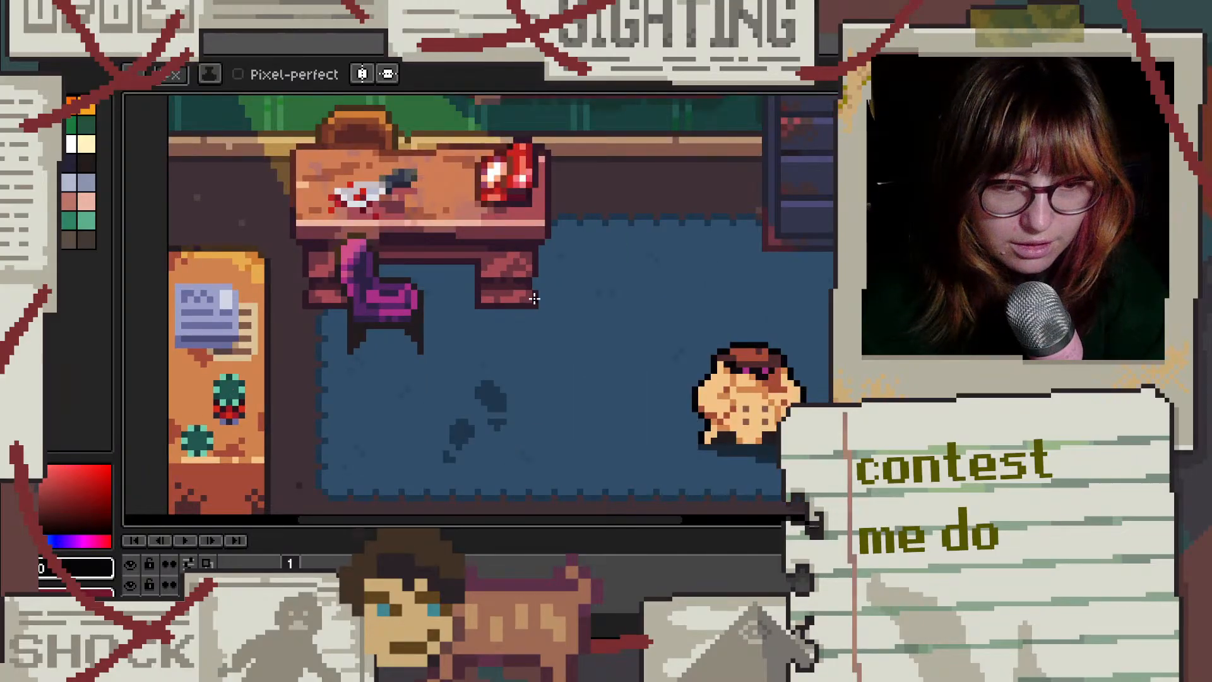
Examine the red strings and the portrait photo in the middle of the evidence board up close
scroll(571, 215, "down", 2)
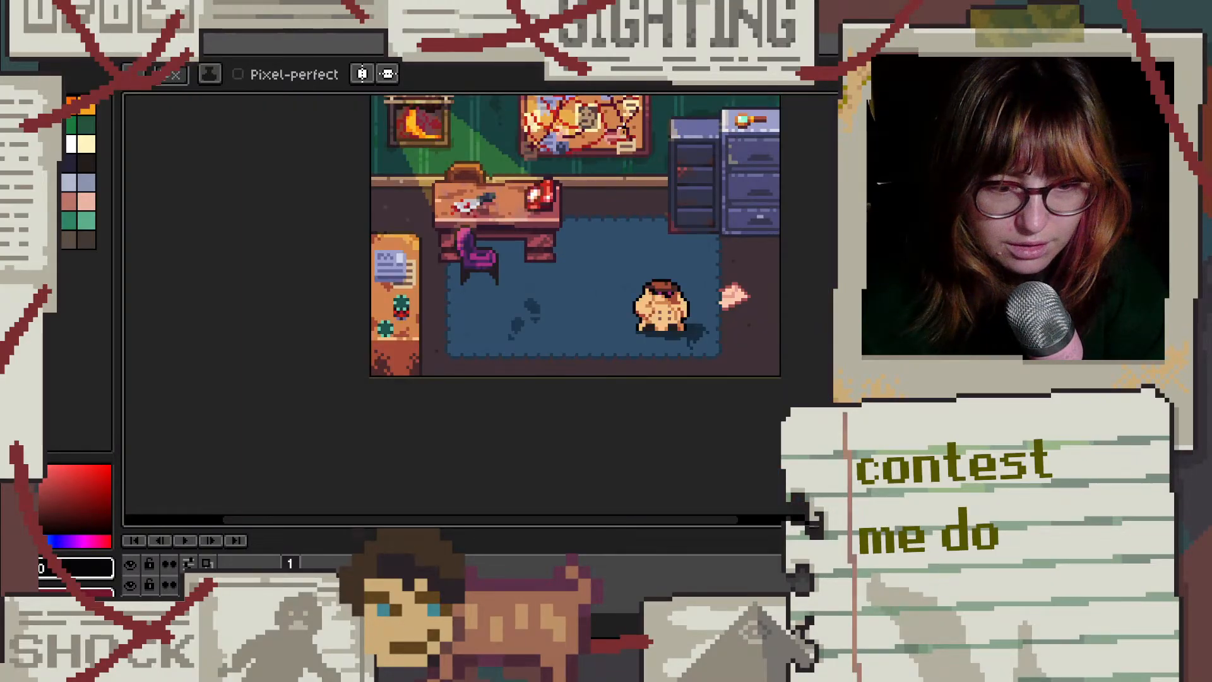
scroll(622, 129, "up", 2)
scroll(642, 357, "up", 1)
scroll(642, 357, "down", 2)
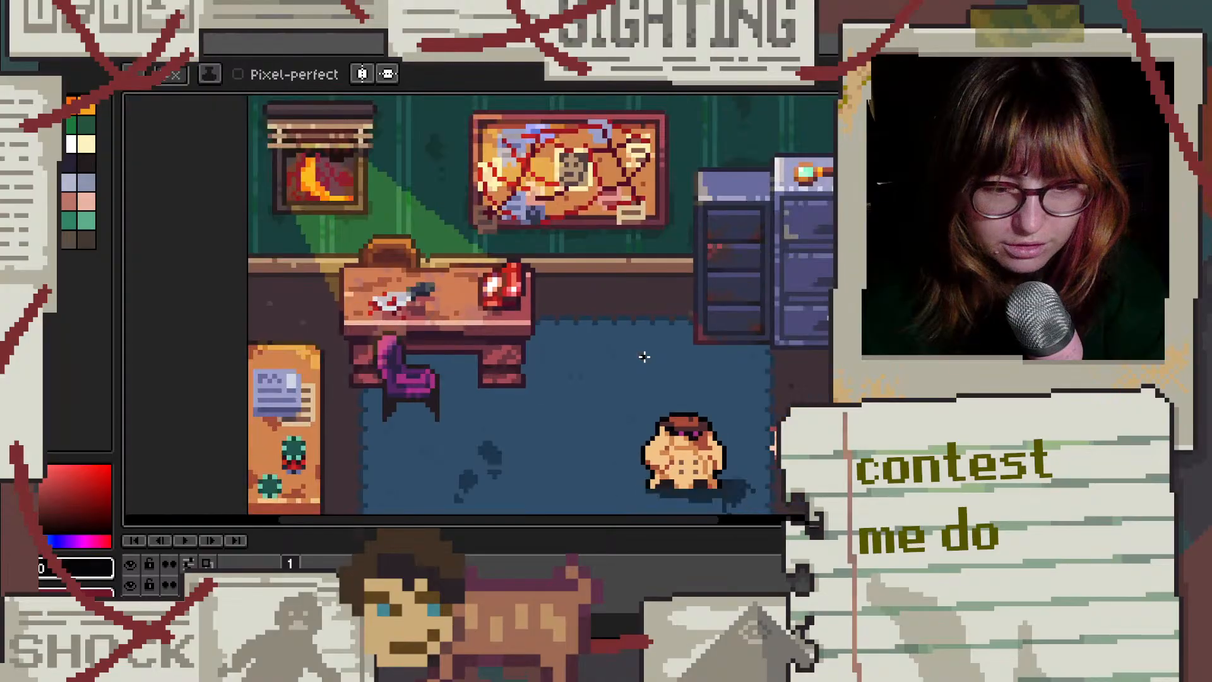
scroll(566, 146, "up", 2)
scroll(565, 146, "up", 1)
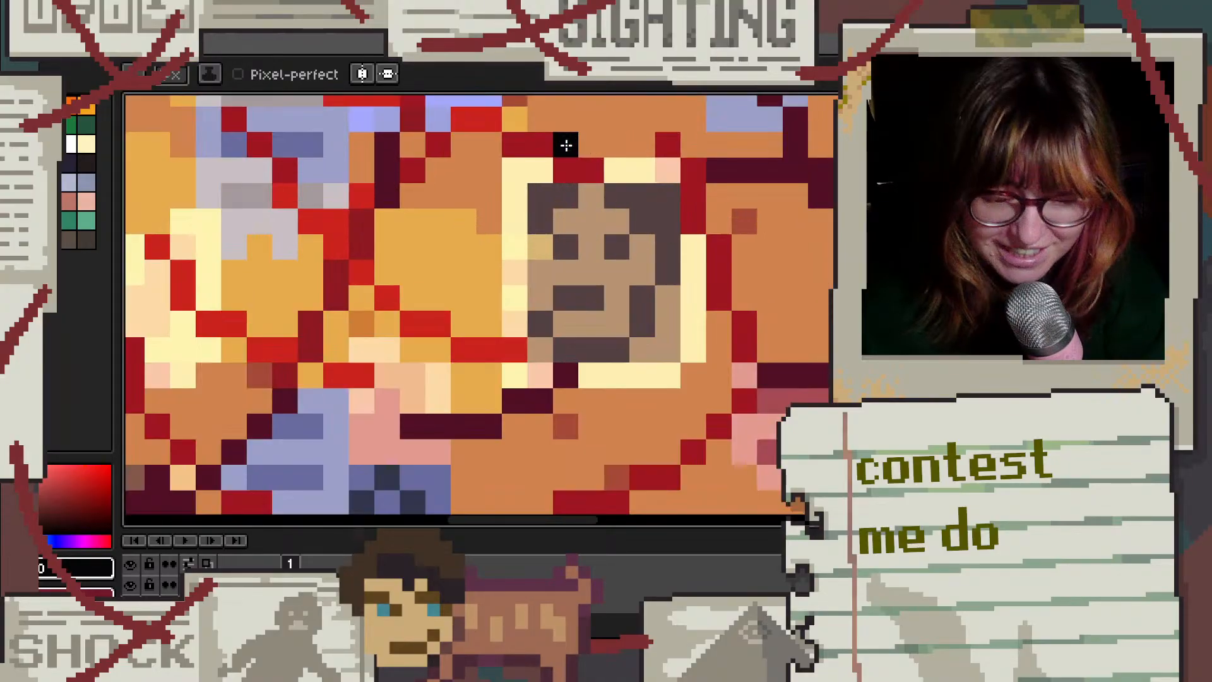
scroll(568, 298, "down", 3)
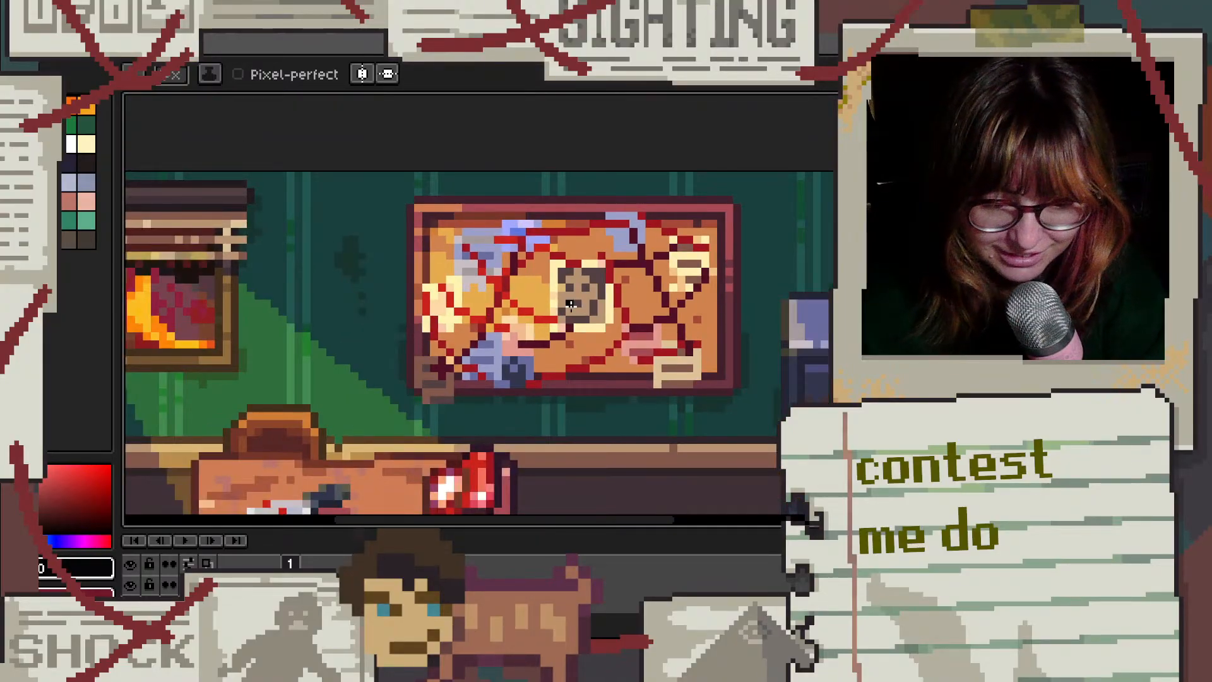
Examine the magnifying glass on top of the filing cabinet up close, and compare it with the whole office scene
scroll(570, 306, "down", 2)
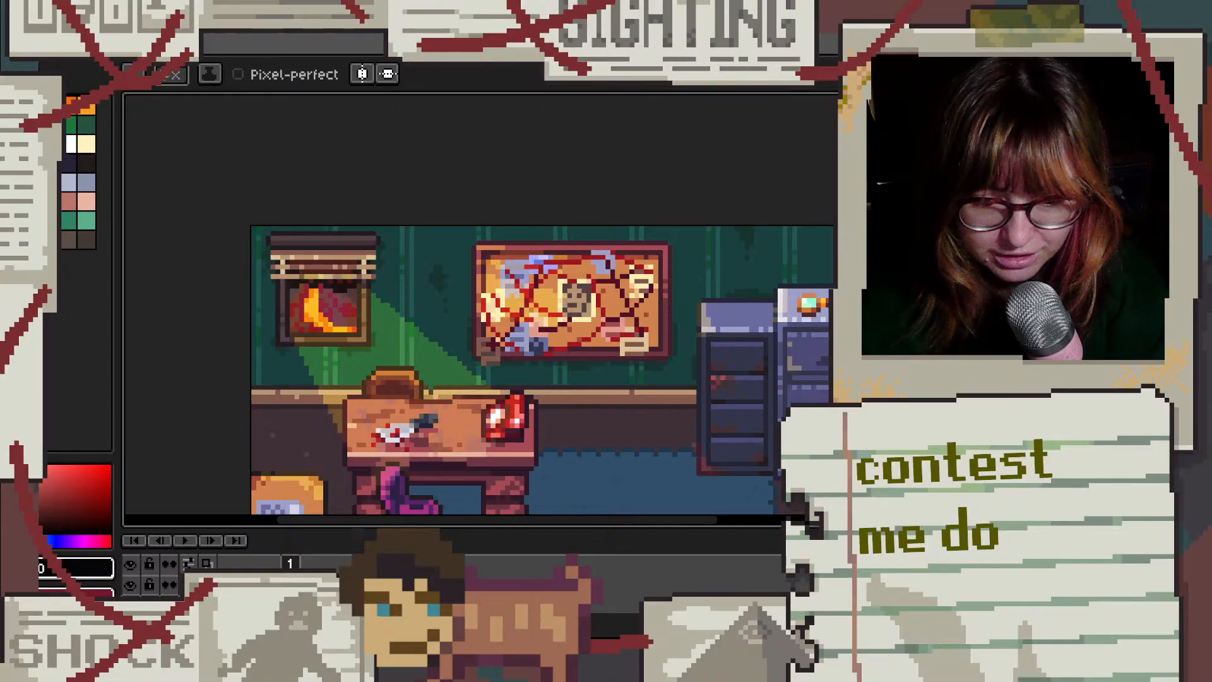
scroll(808, 309, "up", 3)
left_click(611, 397)
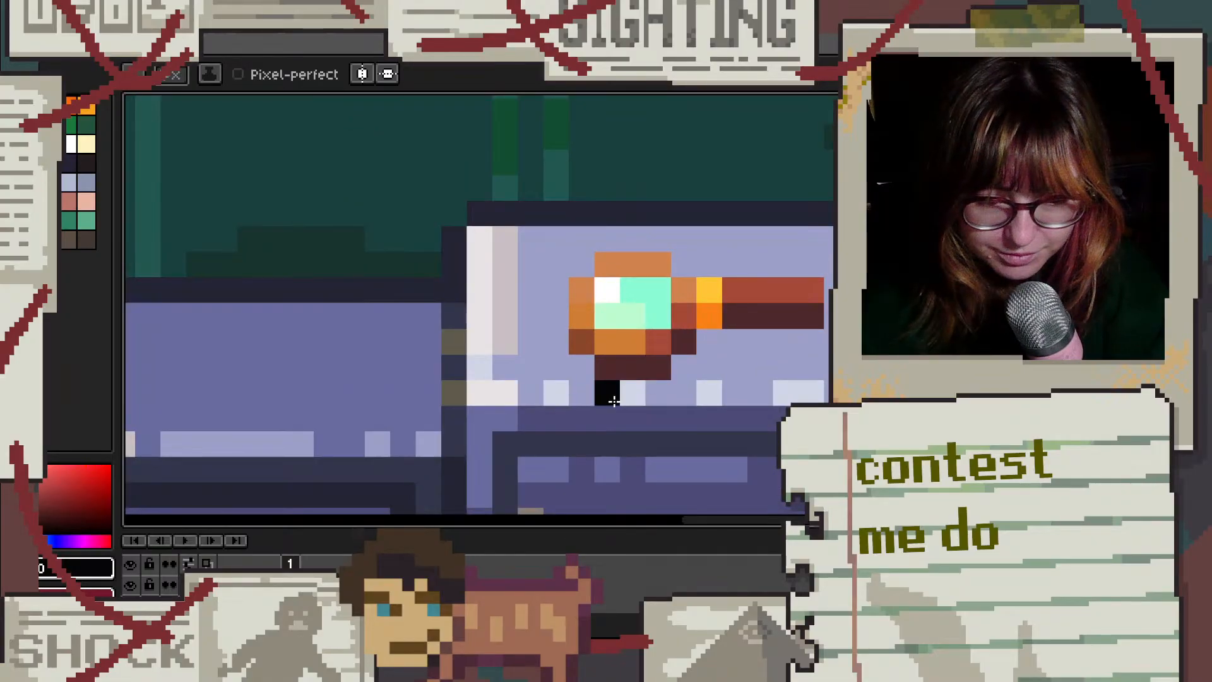
scroll(613, 402, "down", 5)
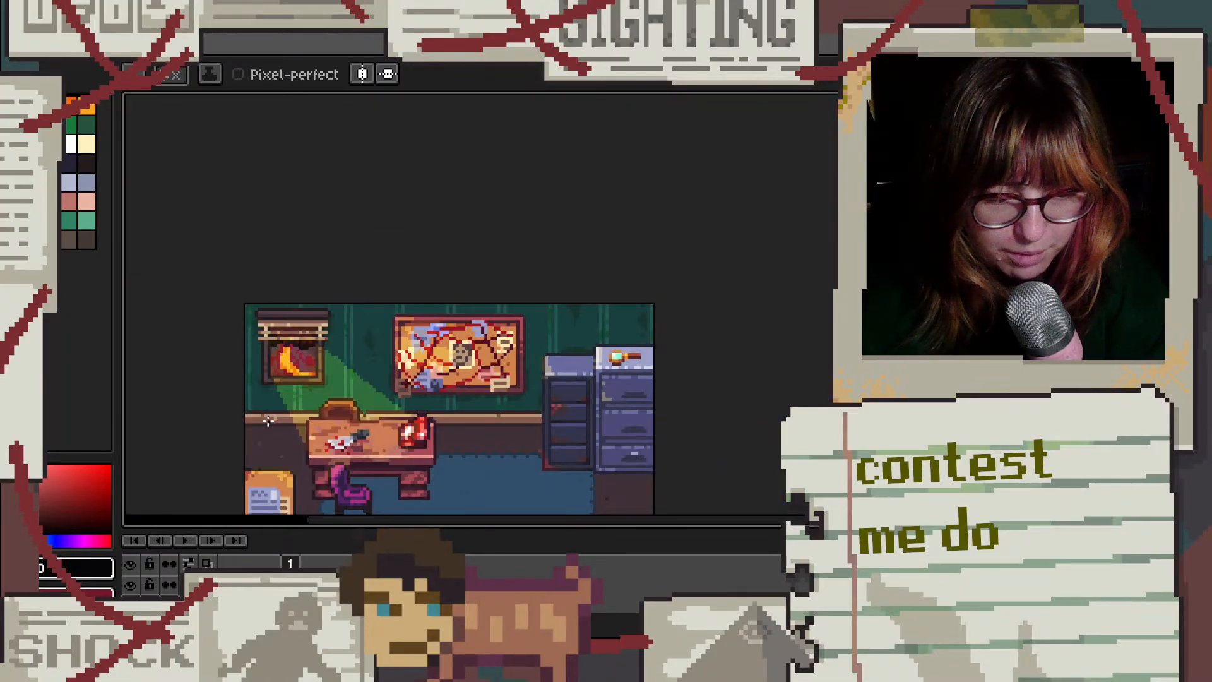
scroll(366, 294, "down", 4)
scroll(366, 294, "up", 1)
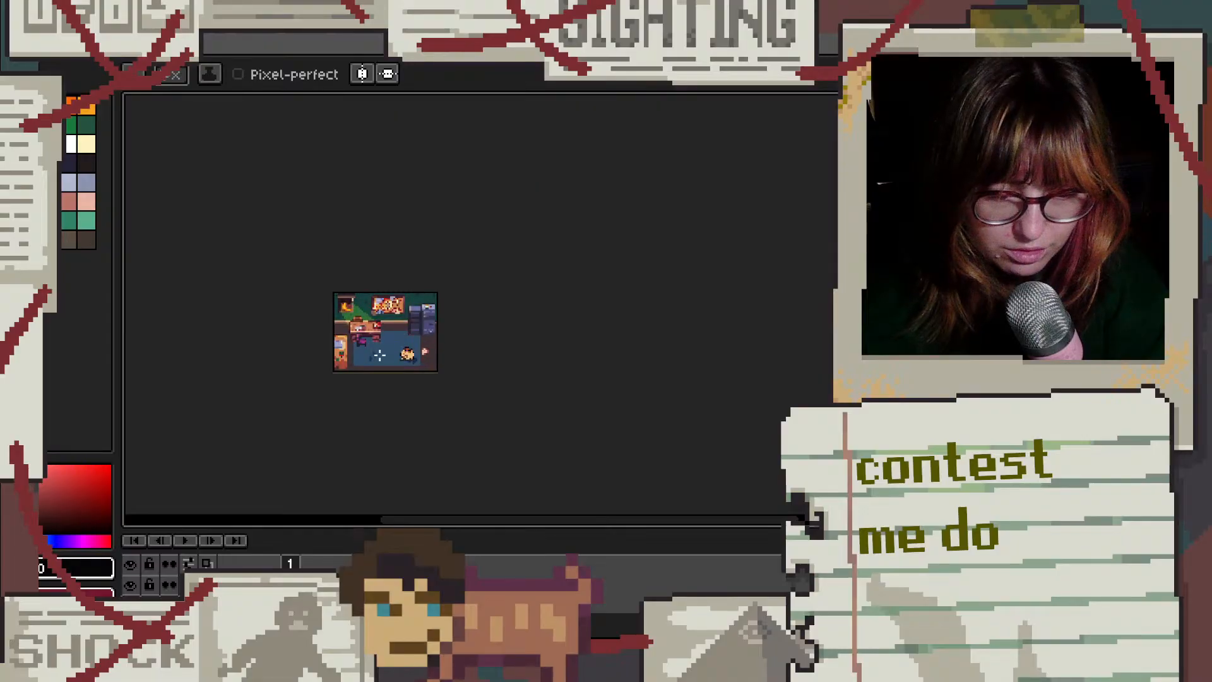
Examine the trench-coat character, its shadow and the pink paper beside the blue rug, both up close and within the scene
scroll(379, 354, "up", 3)
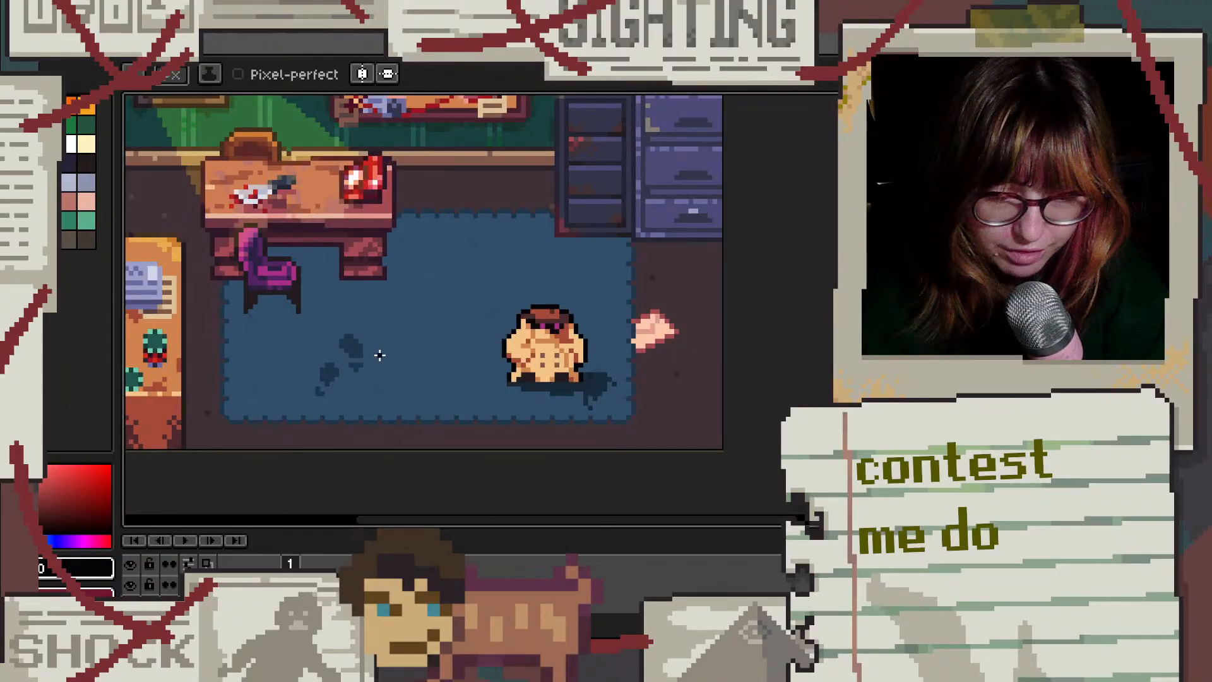
scroll(380, 355, "down", 1)
scroll(576, 359, "up", 2)
scroll(576, 360, "down", 4)
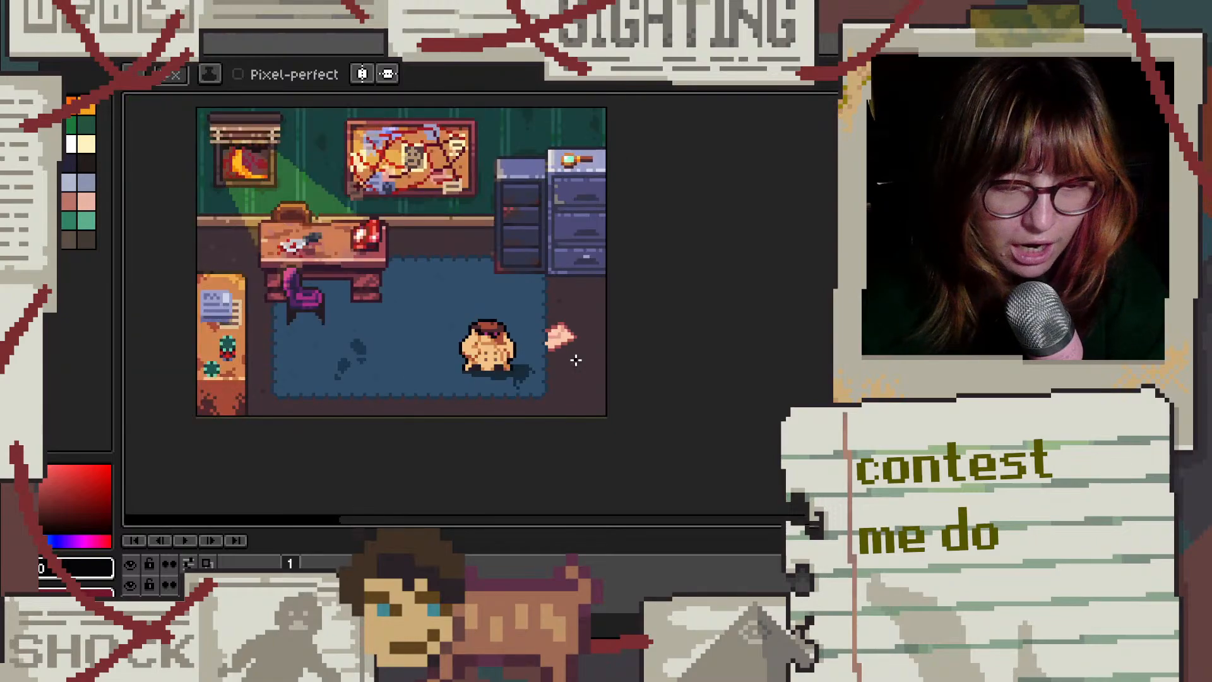
scroll(514, 386, "up", 2)
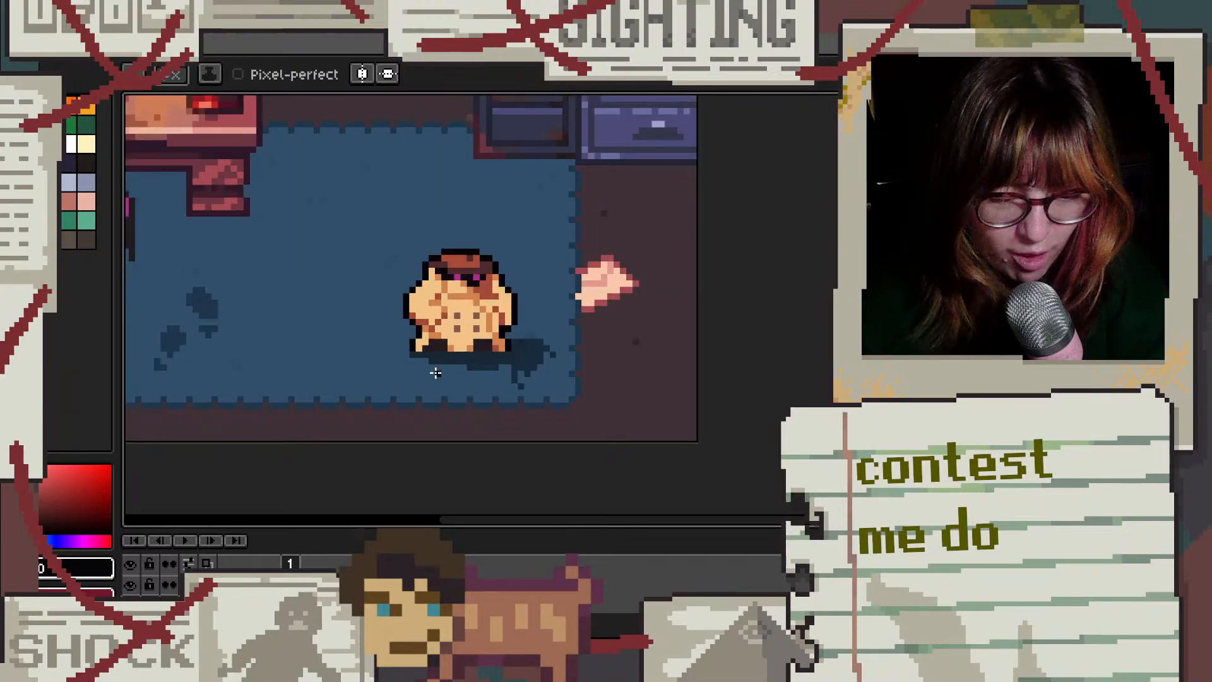
scroll(389, 352, "up", 1)
scroll(389, 351, "down", 2)
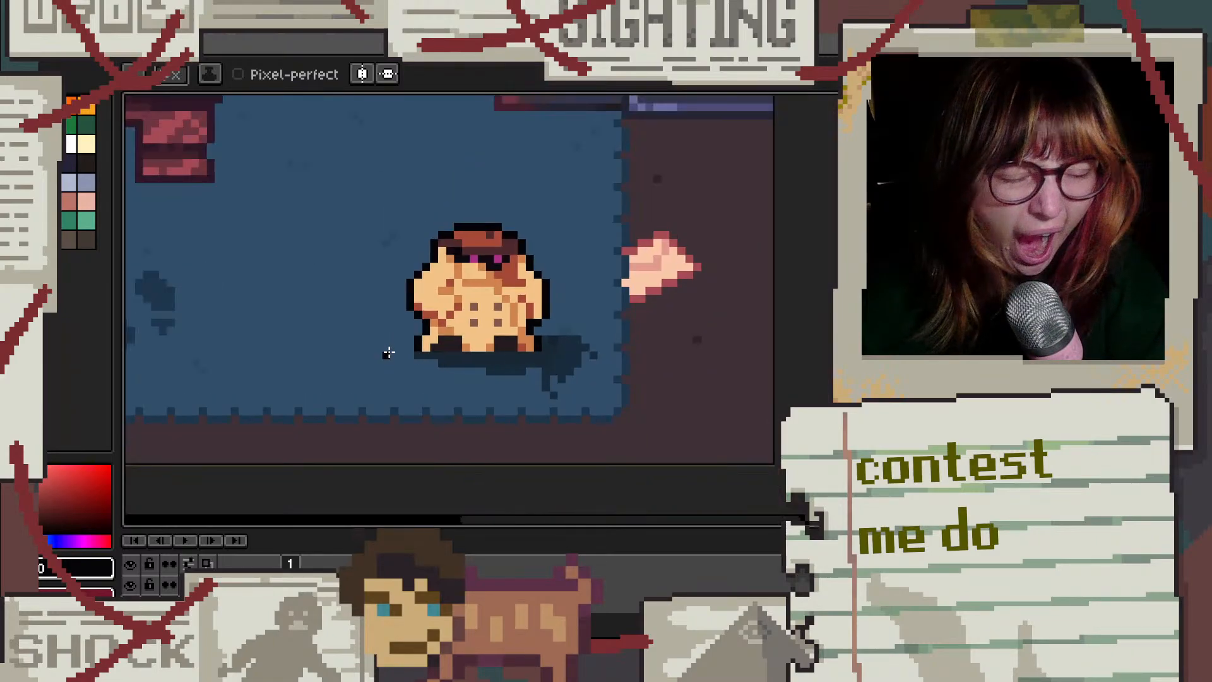
scroll(165, 153, "up", 2)
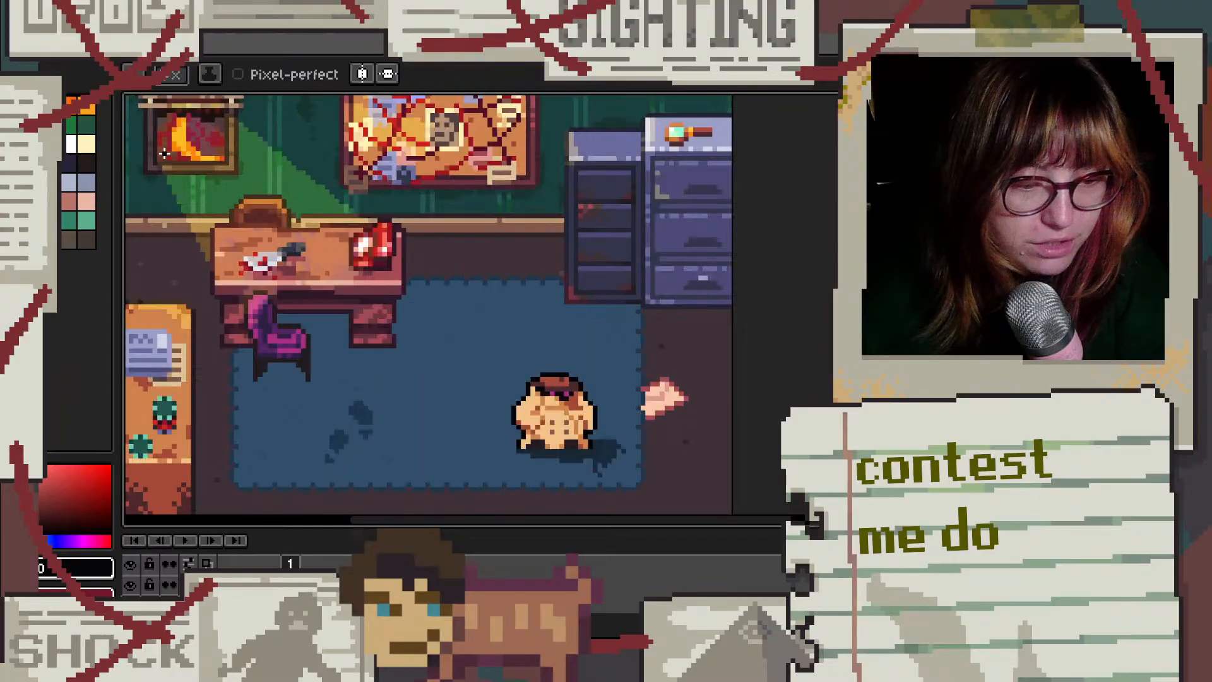
Examine the window with the orange moon and its green light beam on the wall, and the whole scene at reduced size
scroll(164, 152, "down", 1)
scroll(272, 223, "down", 1)
scroll(272, 223, "up", 3)
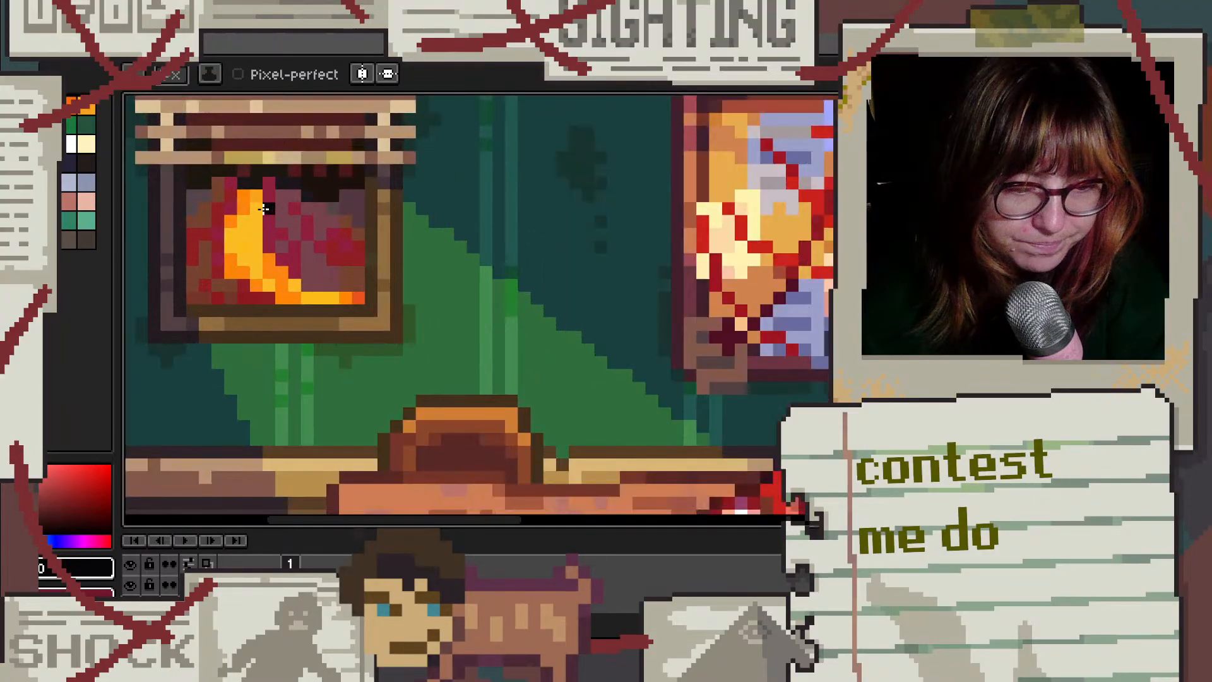
scroll(282, 324, "down", 4)
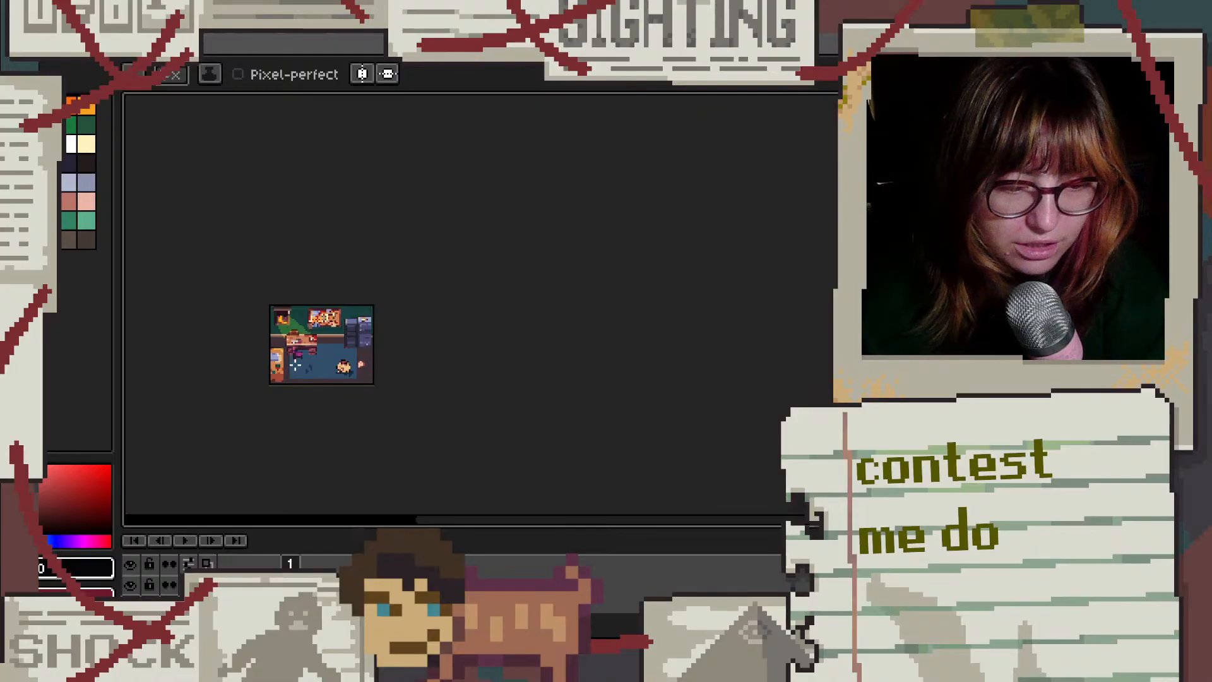
scroll(295, 365, "up", 1)
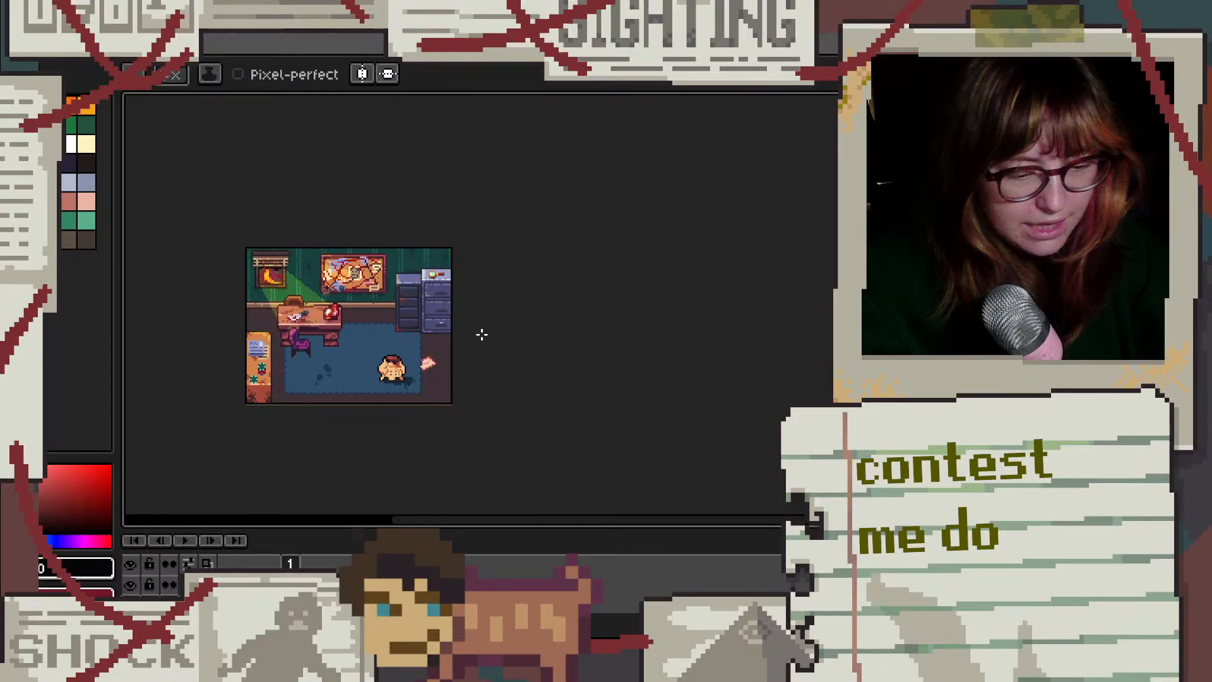
left_click(129, 586)
left_click(129, 586)
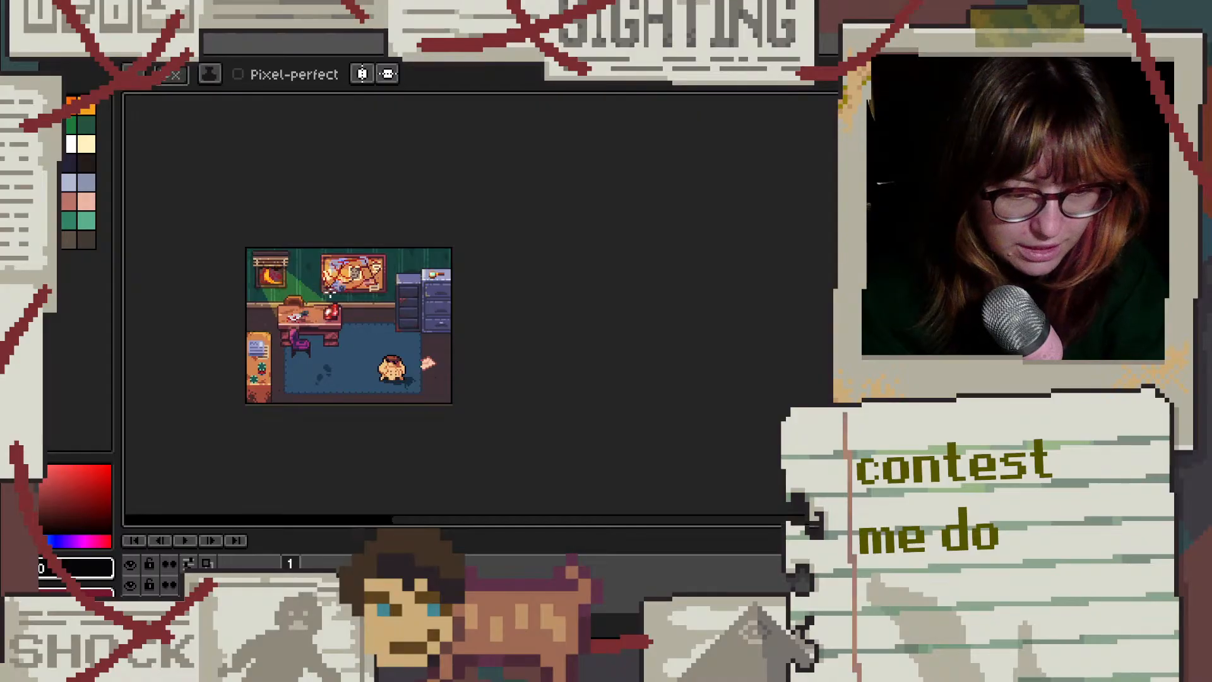
Try three freehand diagonal black lines across the blue rug near the purple chair, and undo them
scroll(302, 351, "up", 2)
left_click_drag(304, 388, 405, 345)
left_click_drag(310, 397, 452, 323)
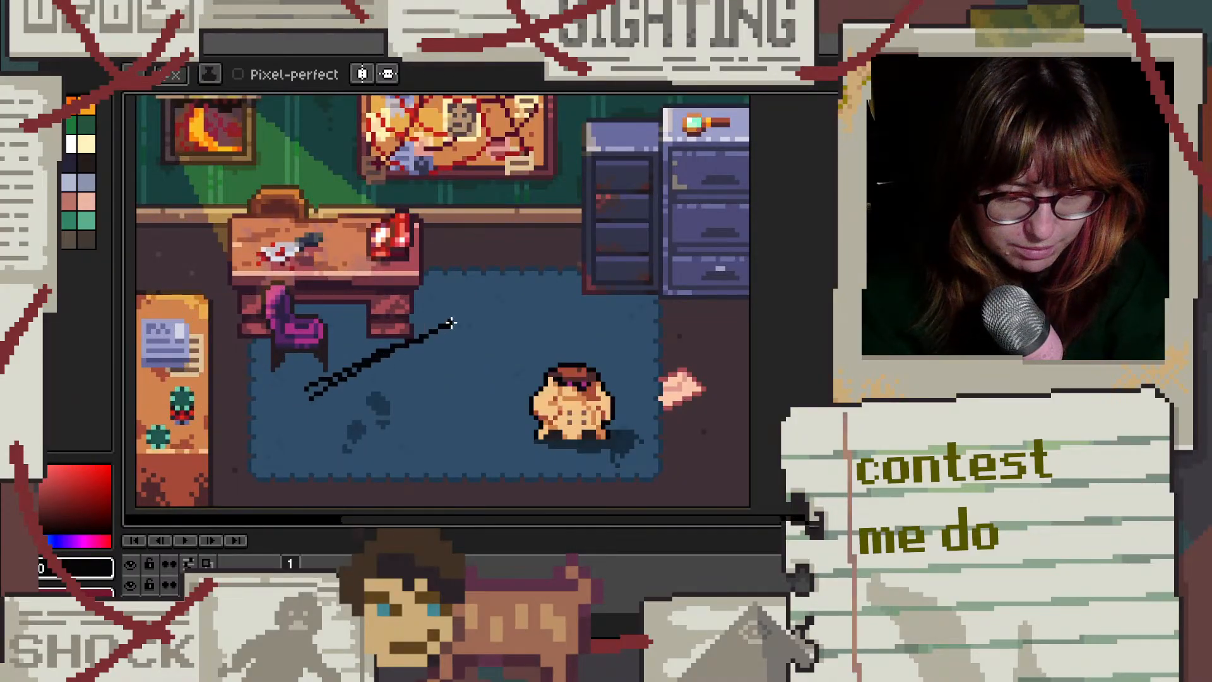
left_click_drag(332, 413, 495, 335)
key("ctrl+z")
key("ctrl+z")
key("ctrl+z")
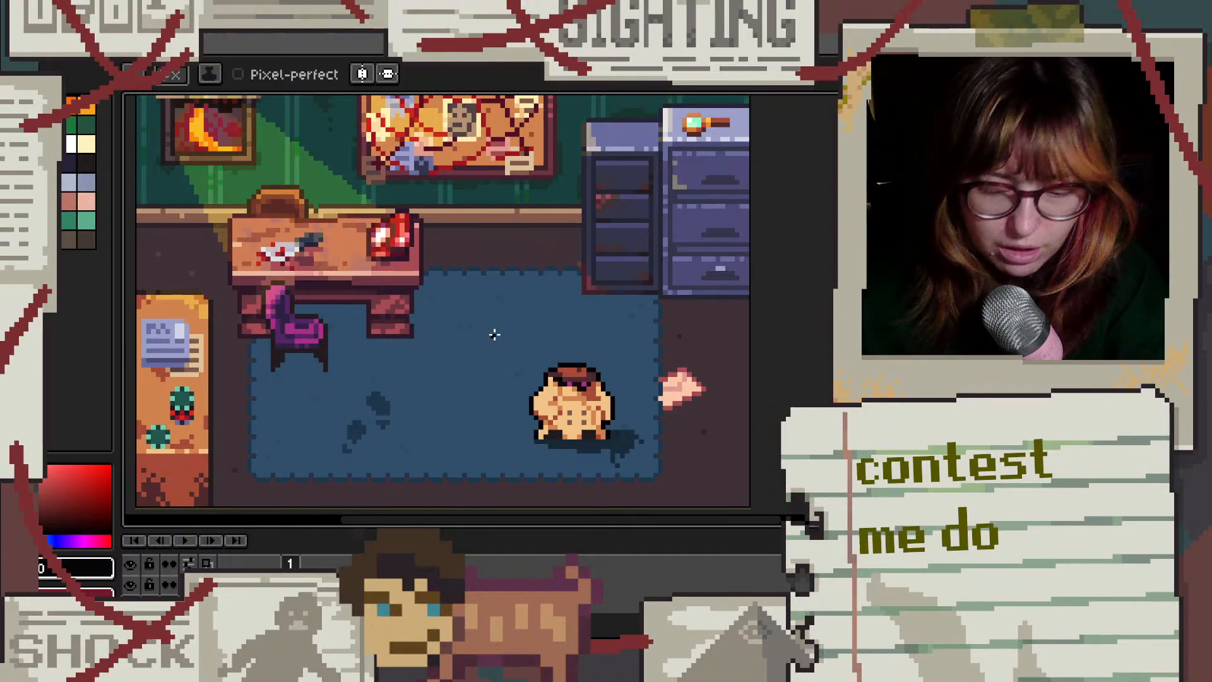
Examine the window's blinds and frame up close, and review how they fit into the whole office scene
scroll(466, 252, "down", 2)
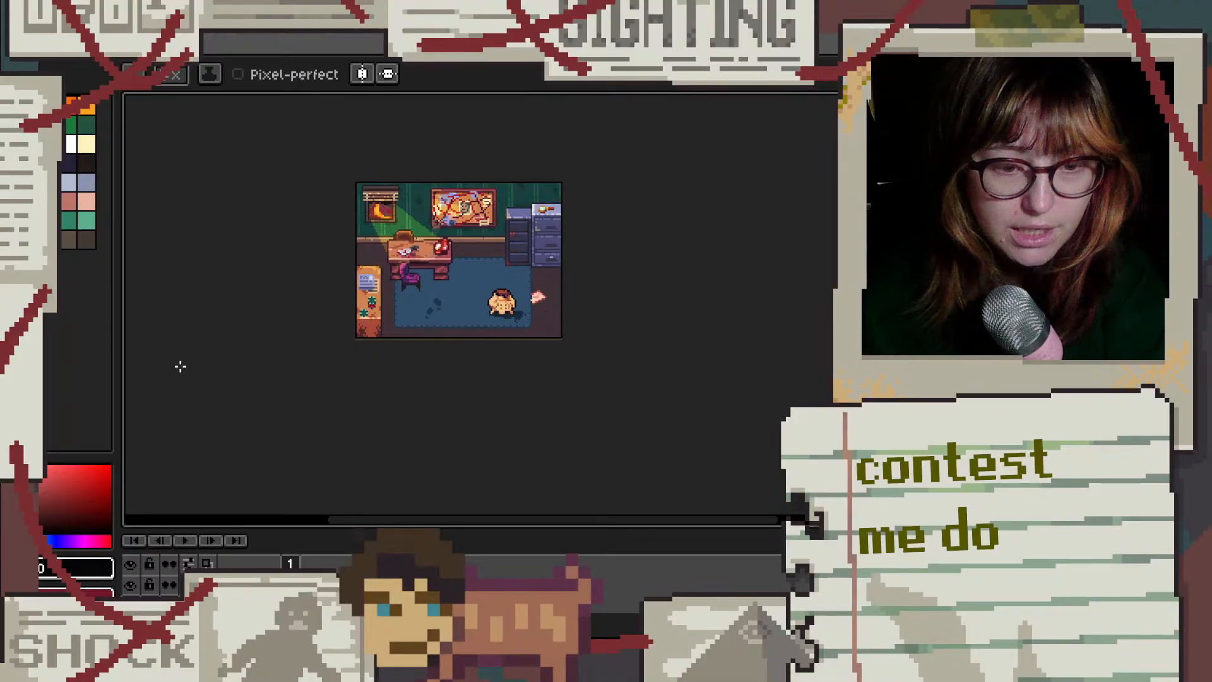
scroll(349, 190, "up", 8)
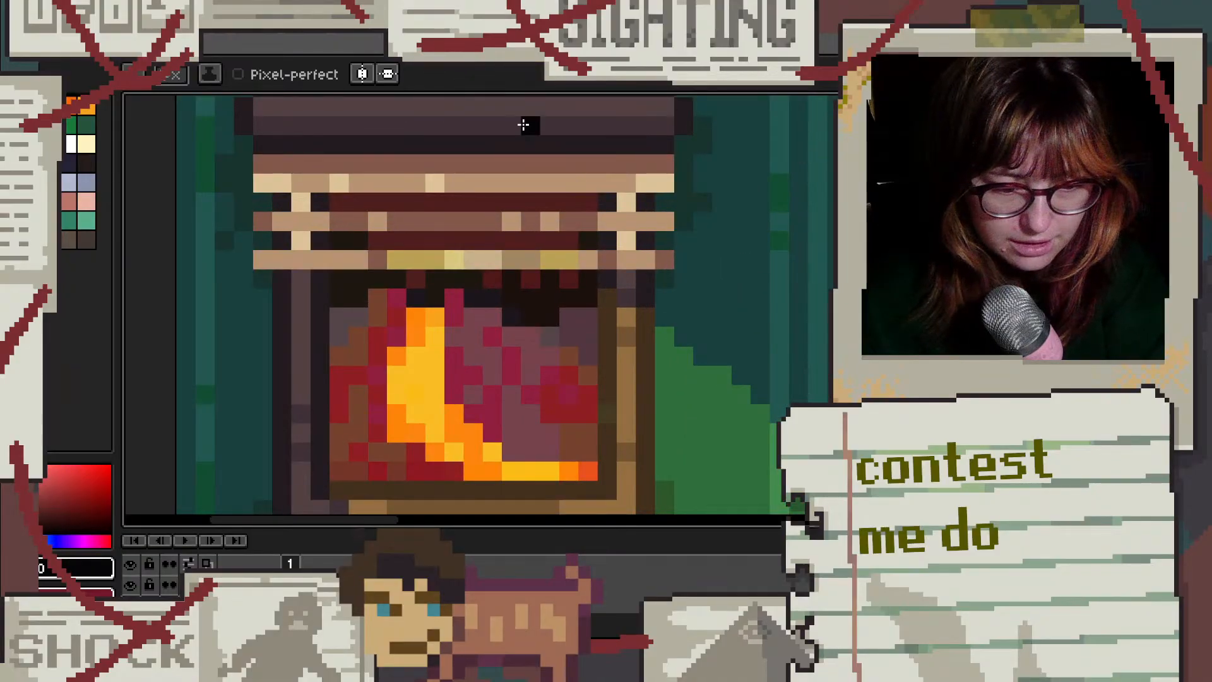
scroll(465, 235, "down", 3)
scroll(465, 236, "down", 3)
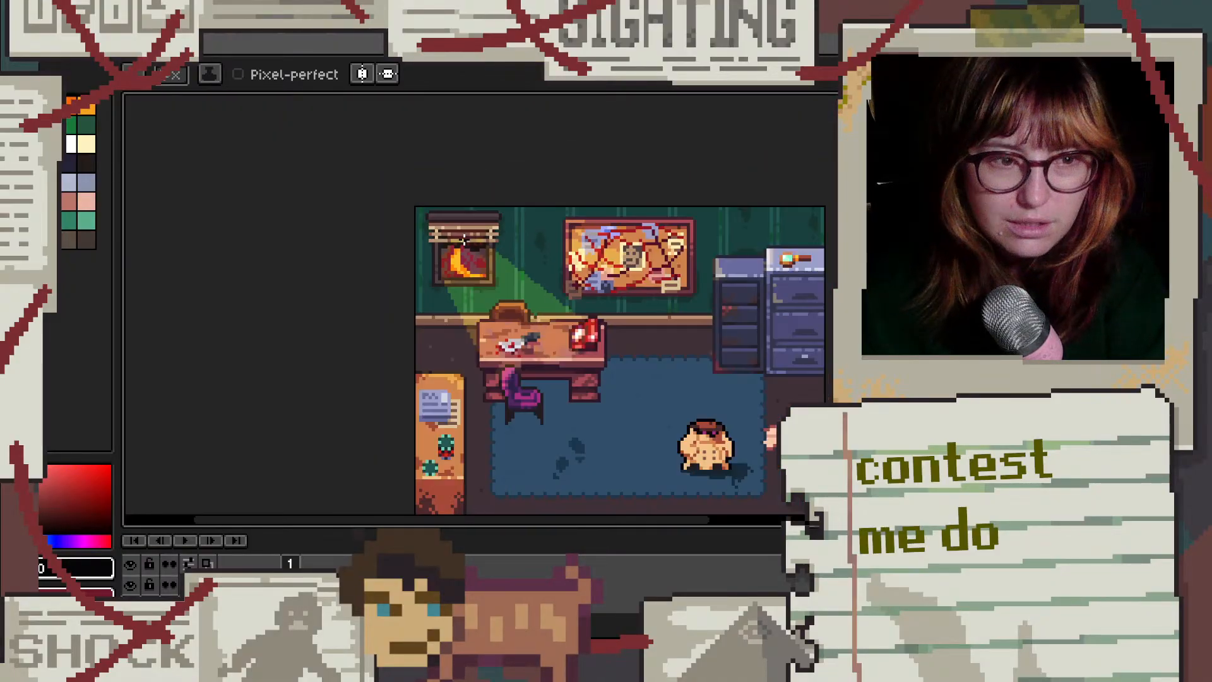
scroll(462, 222, "down", 2)
scroll(462, 222, "up", 2)
scroll(550, 285, "down", 2)
scroll(666, 365, "up", 1)
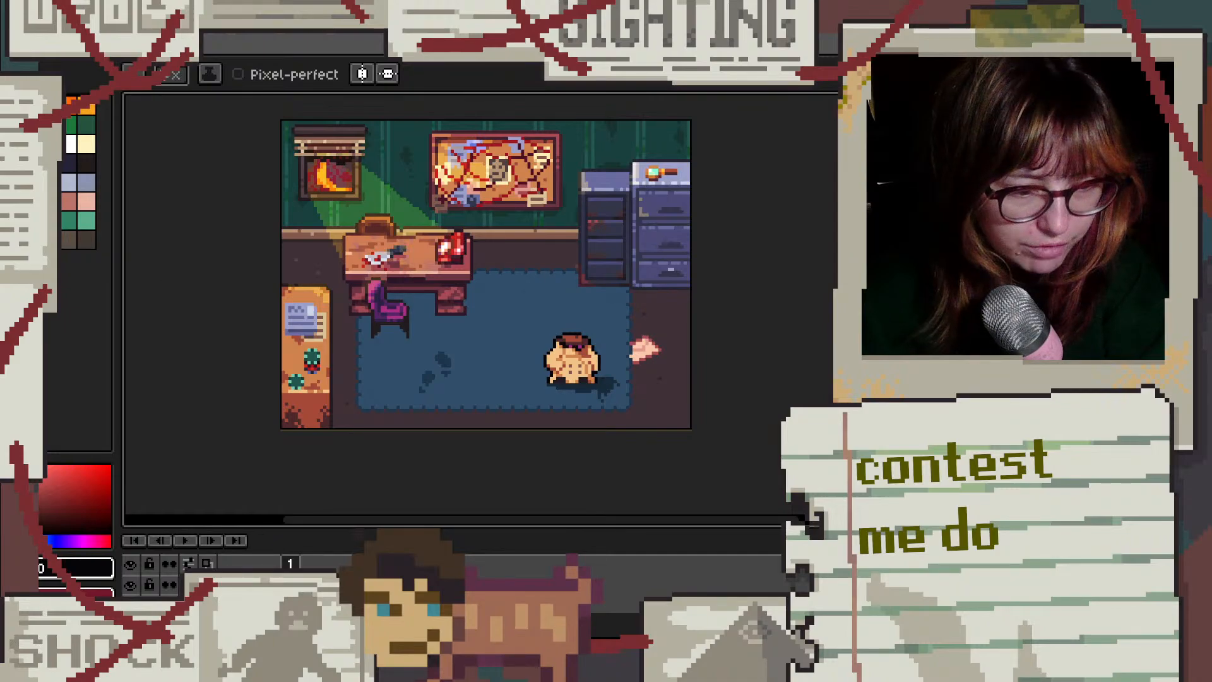
Switch the timeline to its alternate placement beside the canvas, and widen it until the layer names can be read
left_click(236, 44)
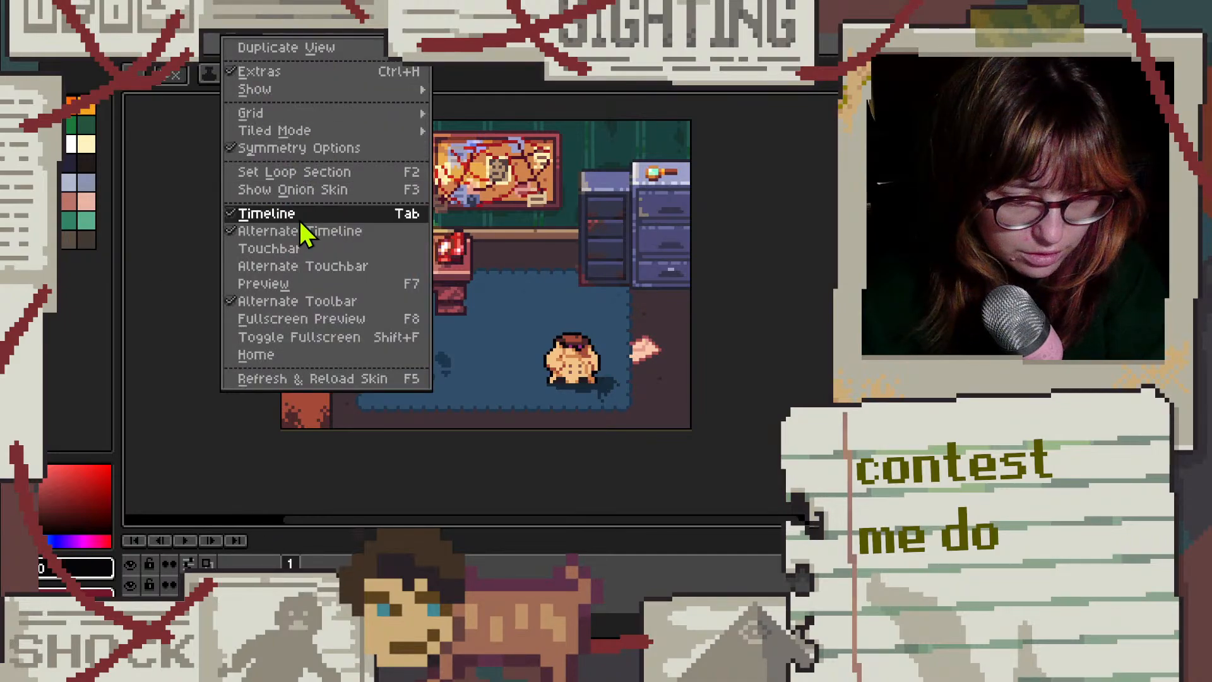
left_click(288, 214)
left_click(240, 33)
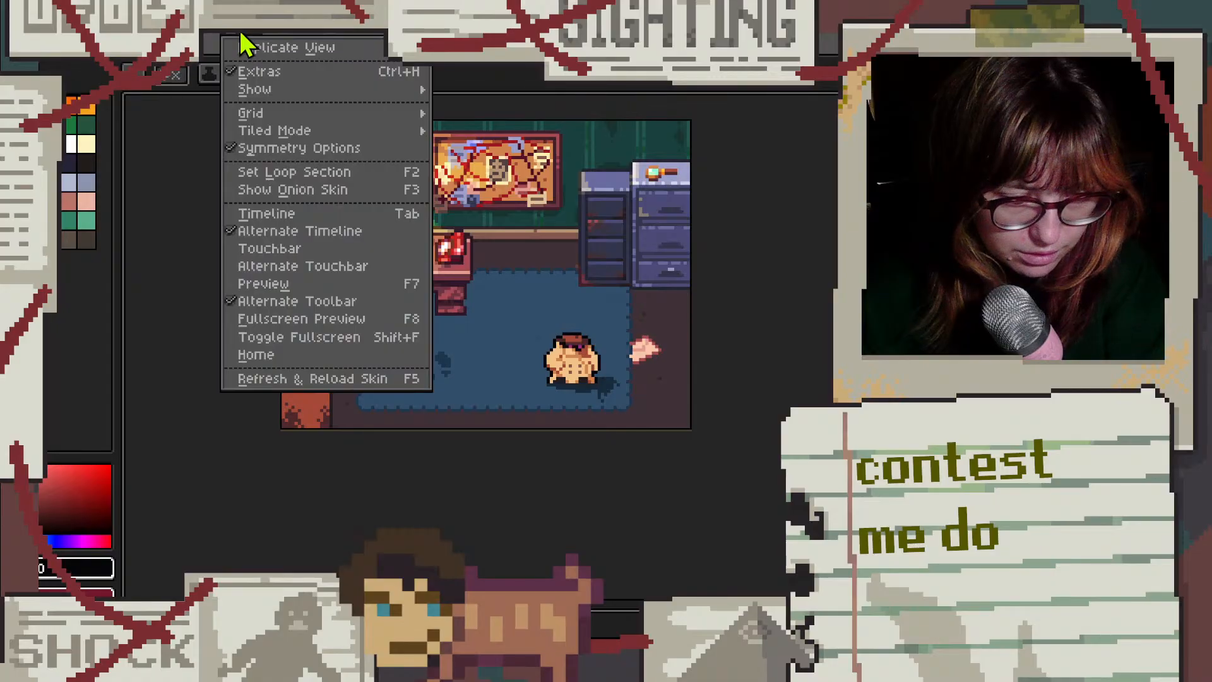
left_click(331, 232)
left_click(240, 34)
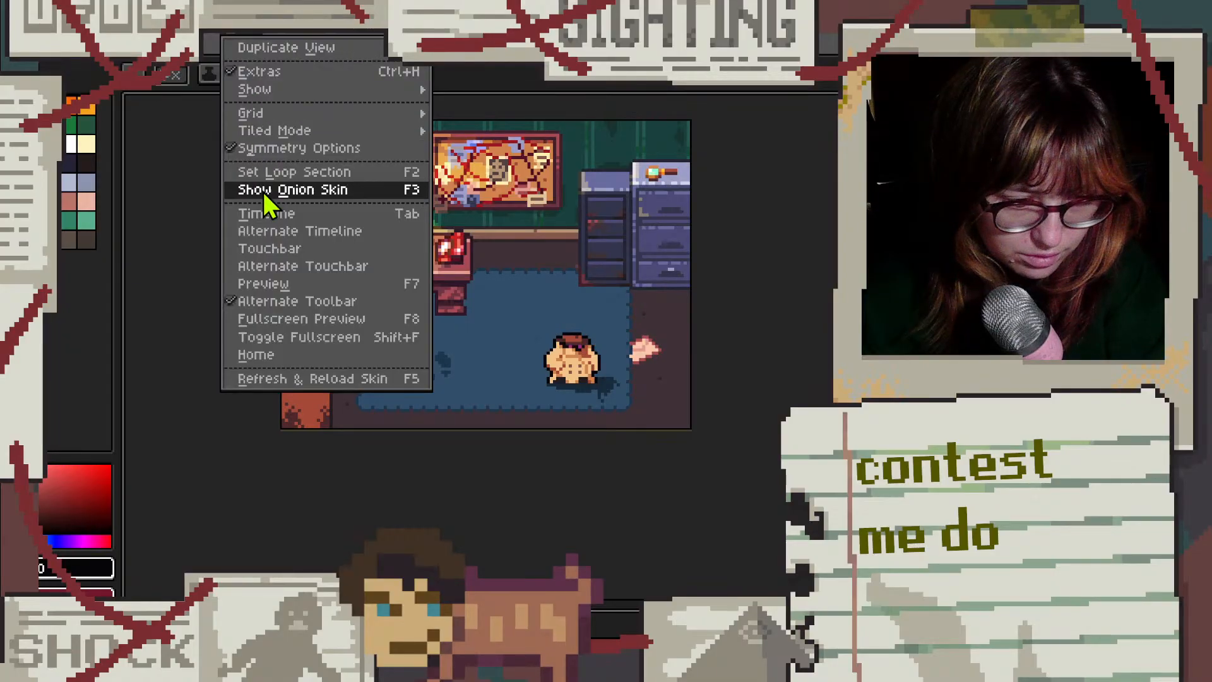
left_click(268, 213)
left_click(255, 37)
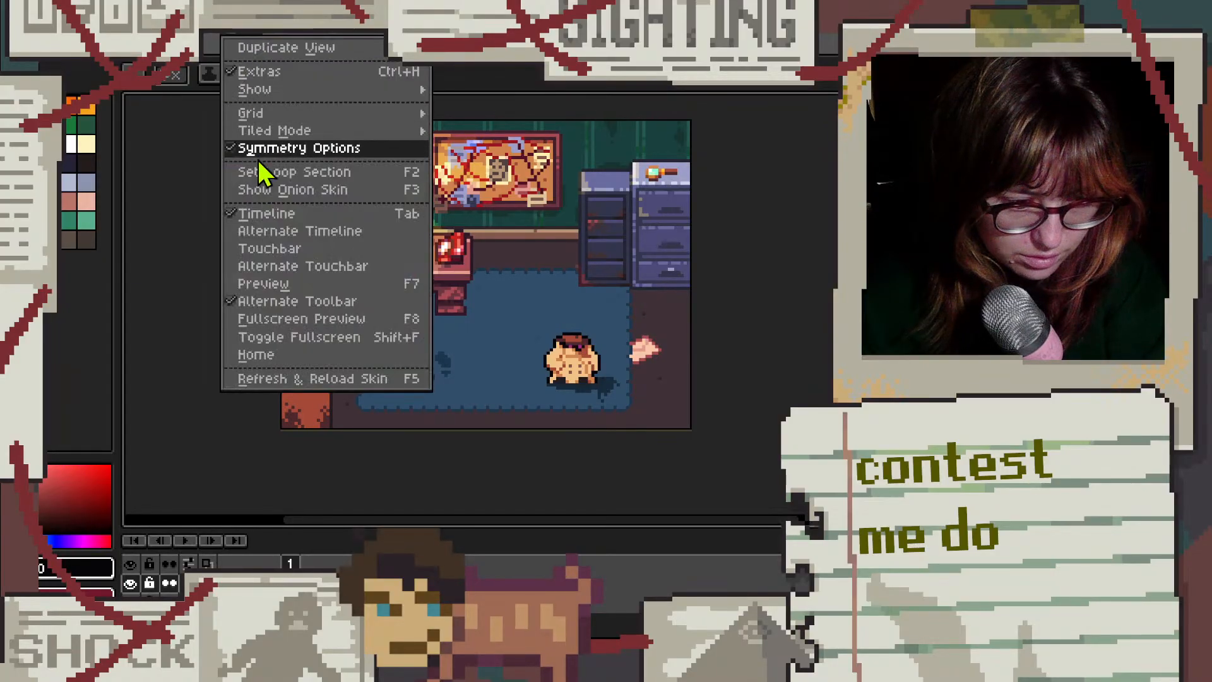
left_click(280, 222)
left_click(243, 38)
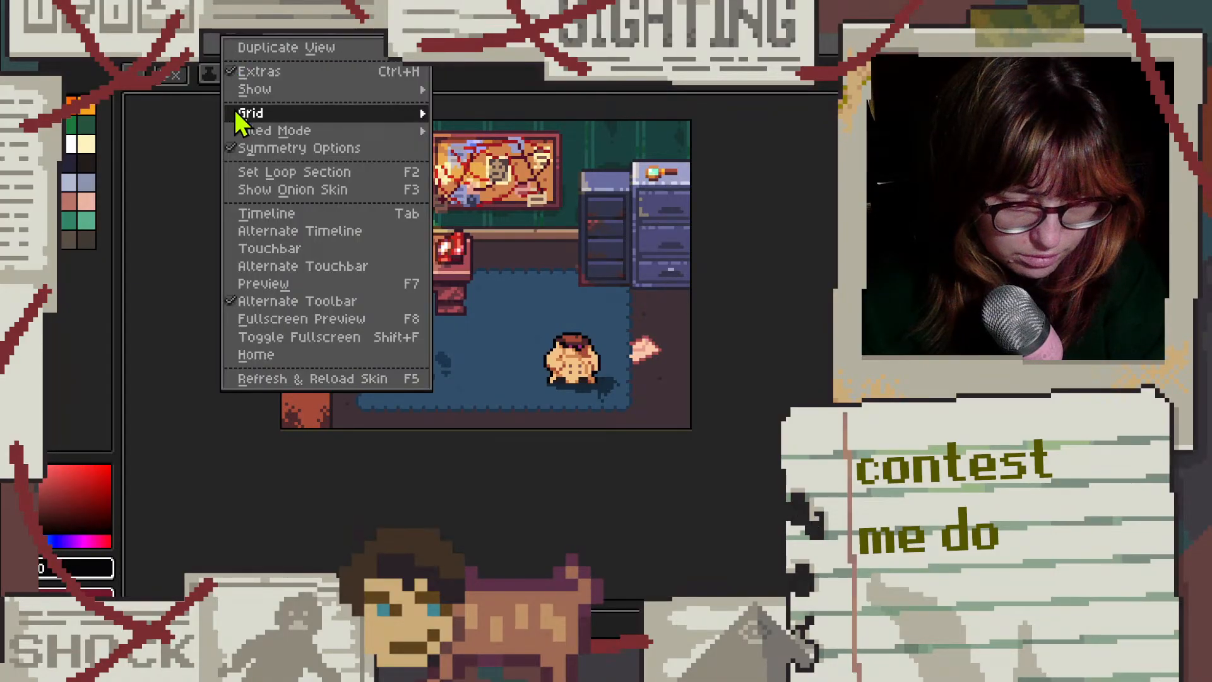
left_click(269, 218)
left_click(240, 34)
left_click(263, 229)
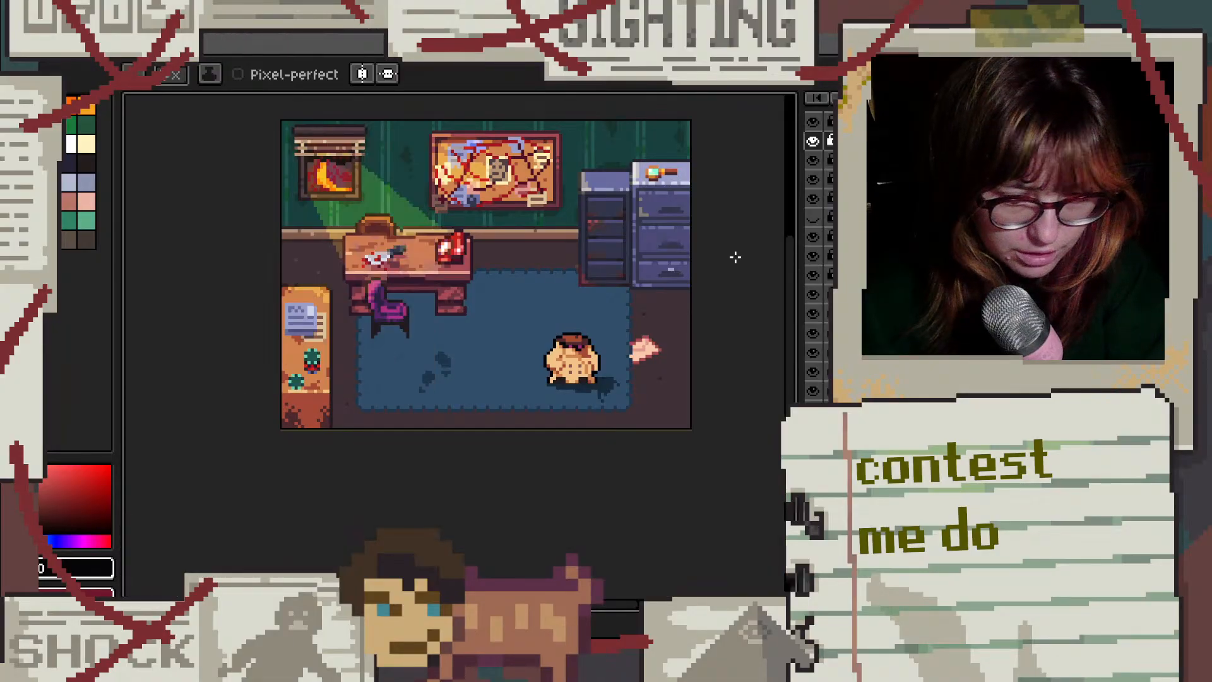
left_click_drag(797, 256, 732, 261)
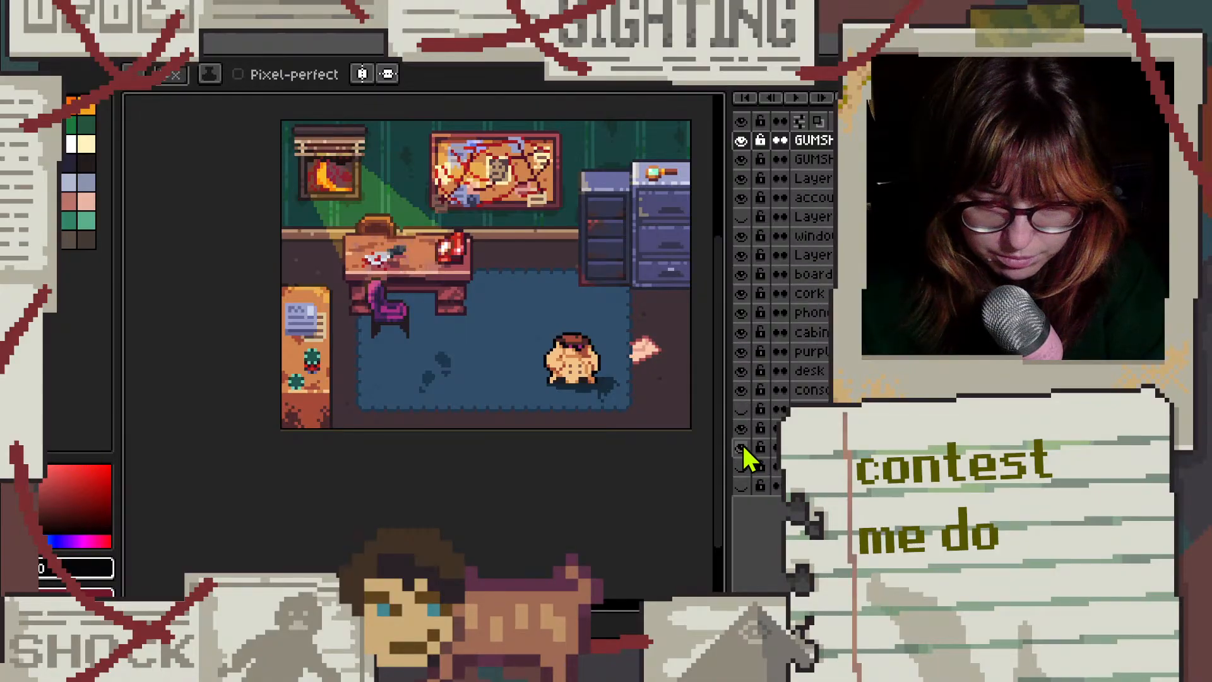
Turn all layers on and back off, and preview the lowest layers individually, including the one with the trench-coat character poses
left_click(742, 120)
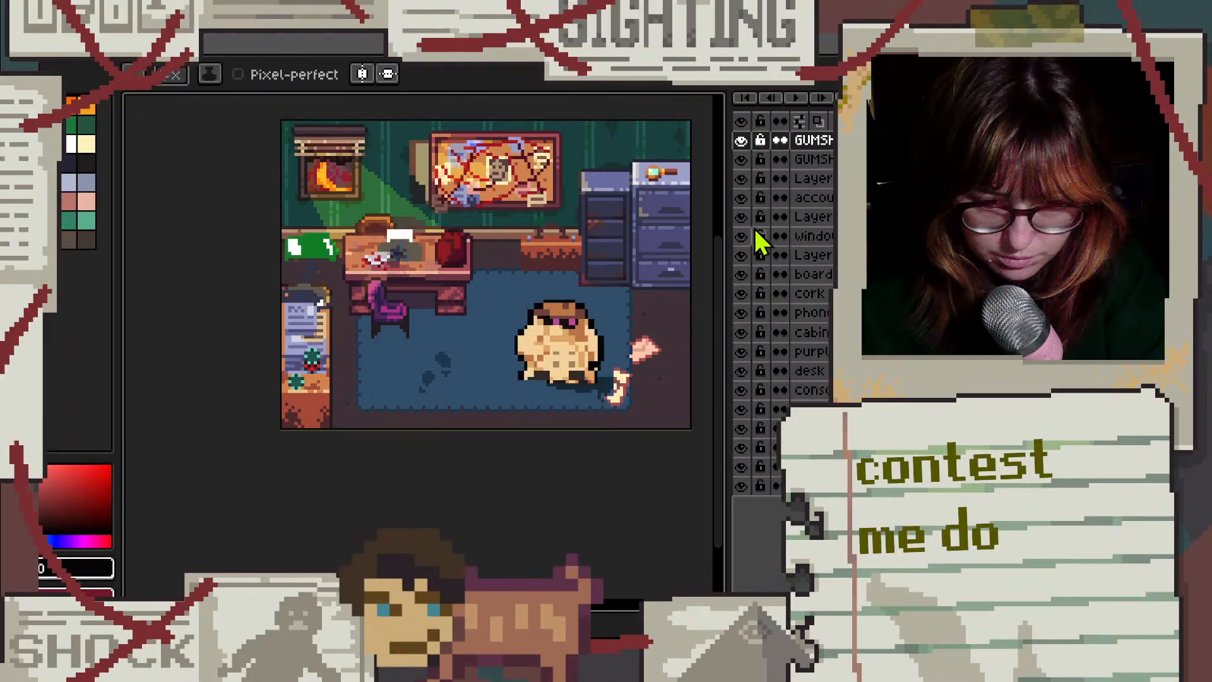
left_click(742, 122)
left_click(741, 466)
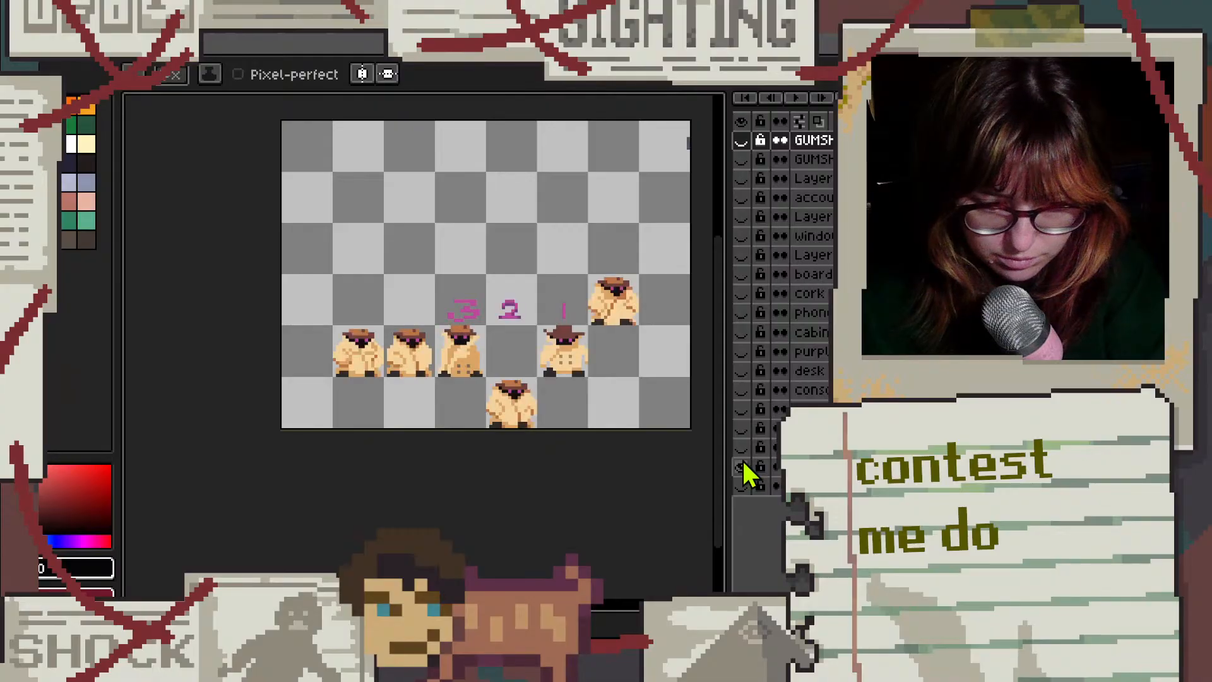
left_click(742, 466)
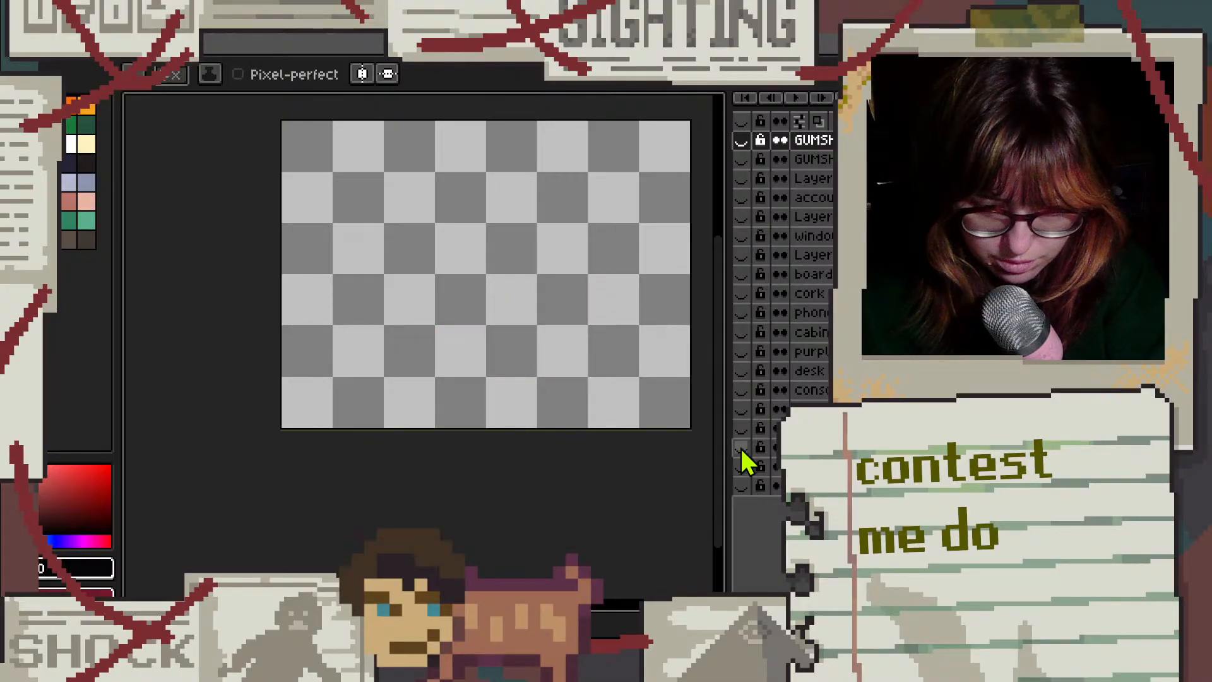
left_click(741, 448)
left_click(741, 446)
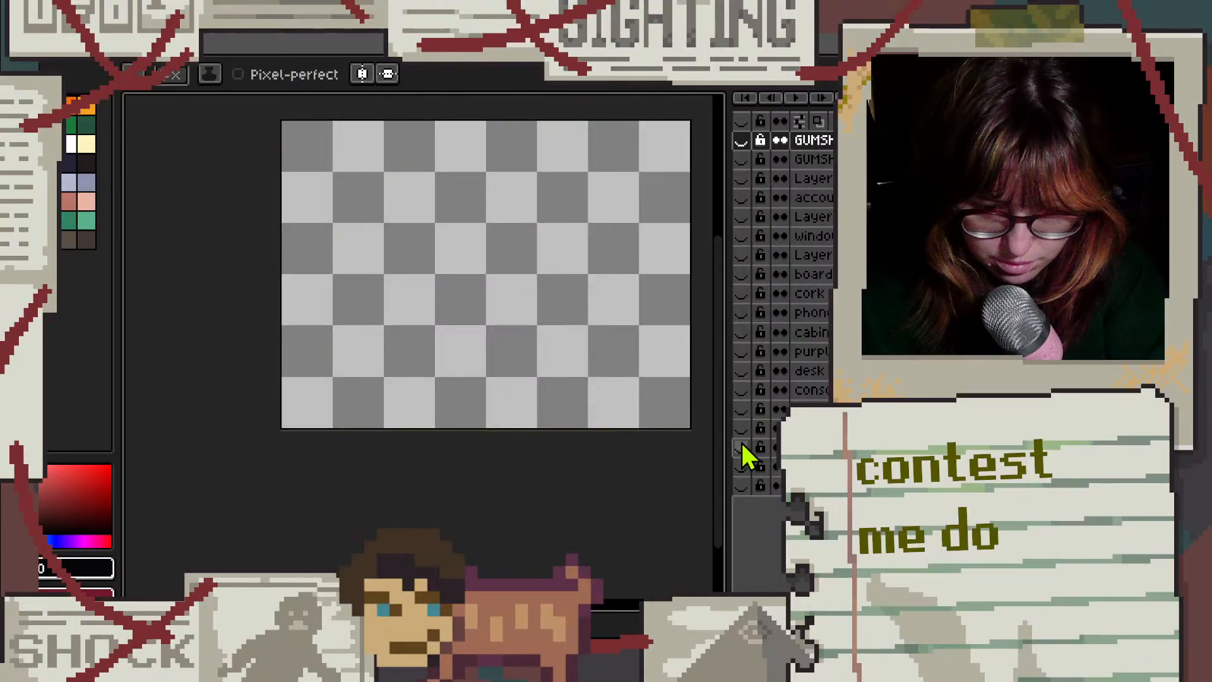
left_click(748, 480)
left_click(747, 479)
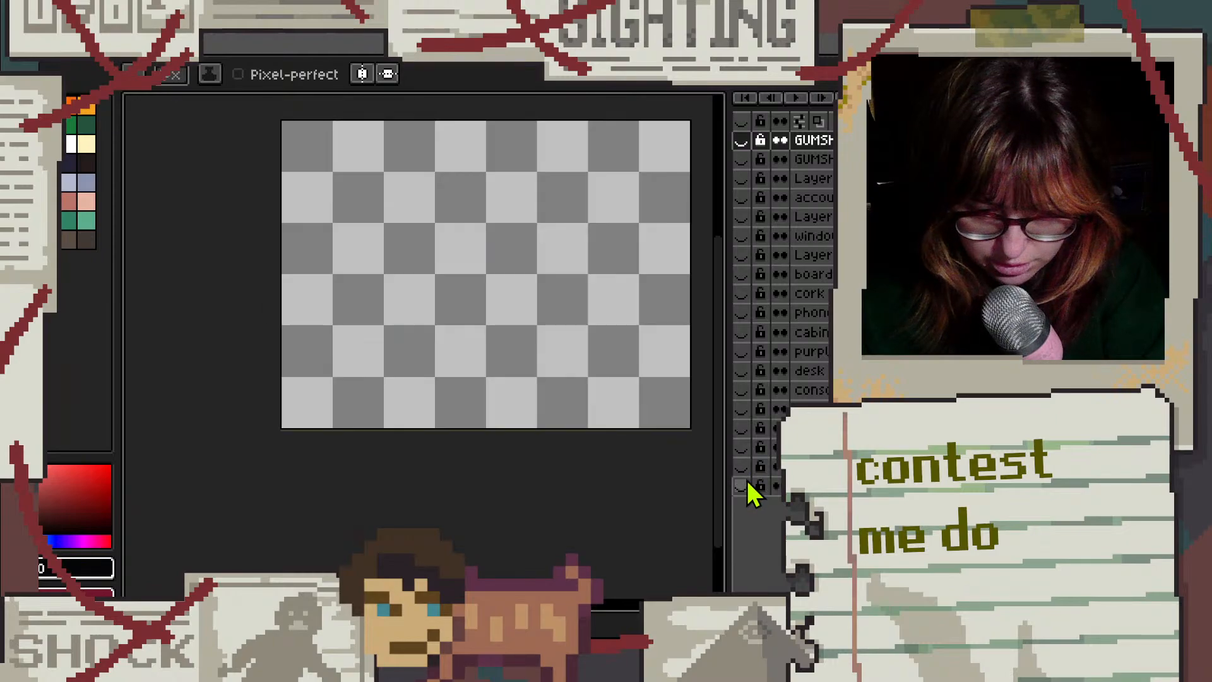
Preview the rough furniture block-in over the green wall and brown floor layer, and make all layers visible again
left_click(742, 409)
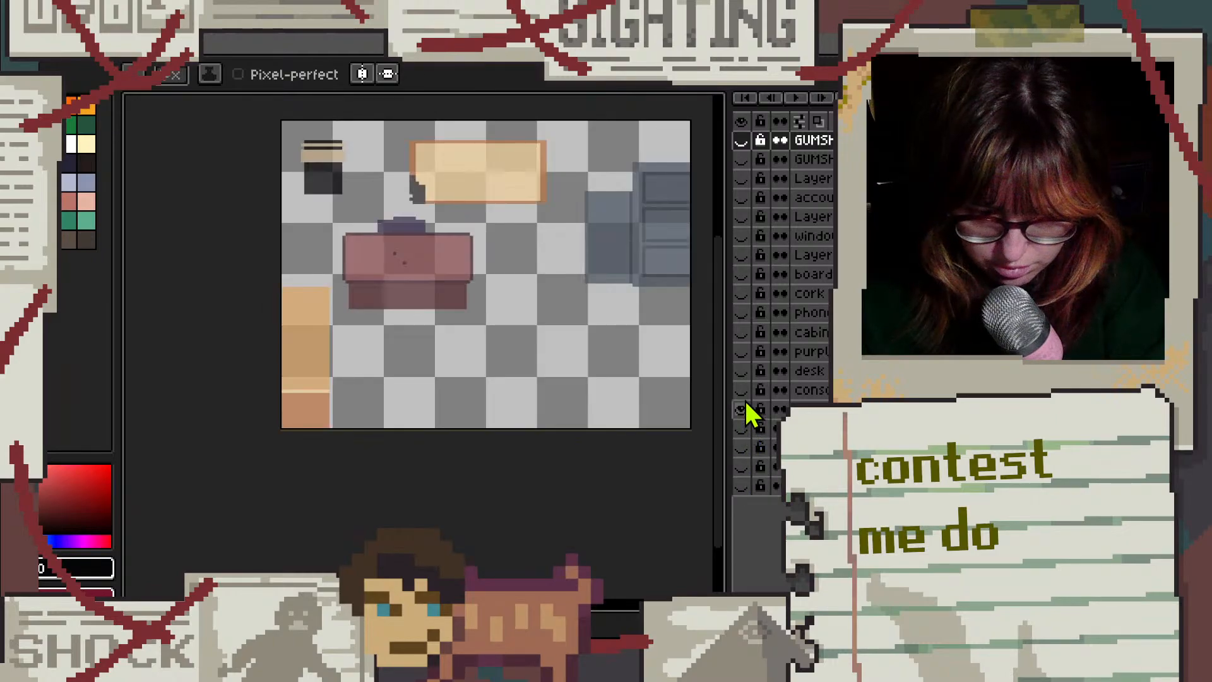
left_click(741, 447)
scroll(274, 386, "down", 2)
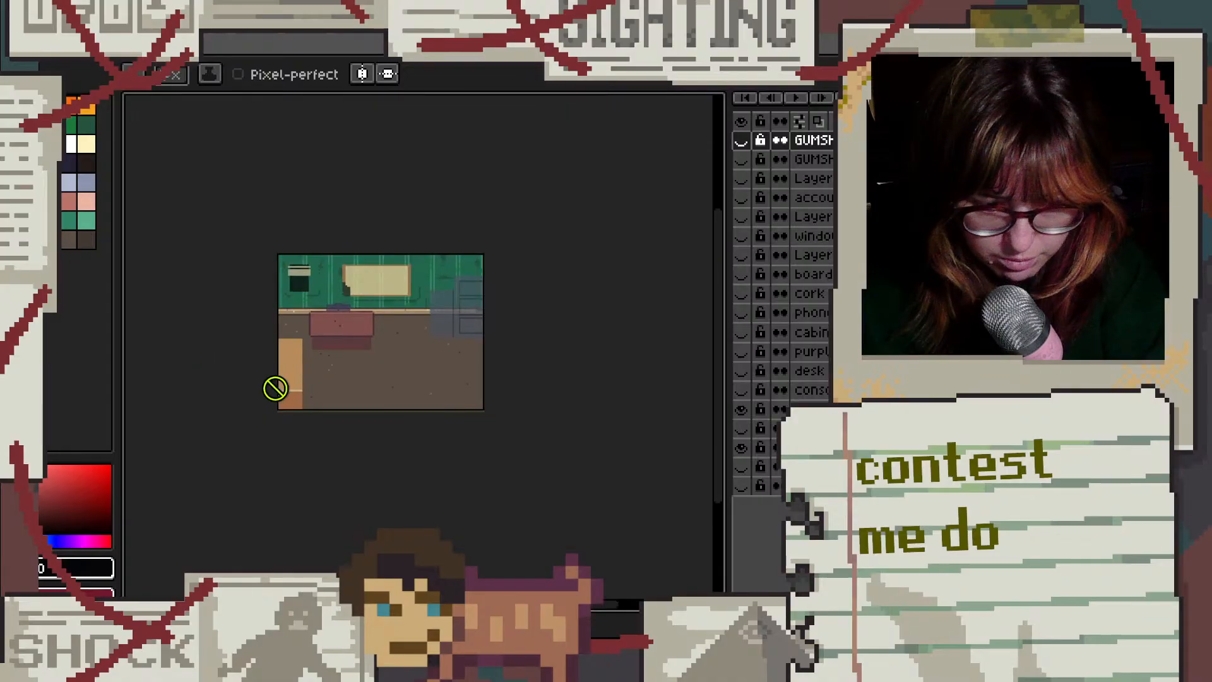
scroll(314, 390, "up", 2)
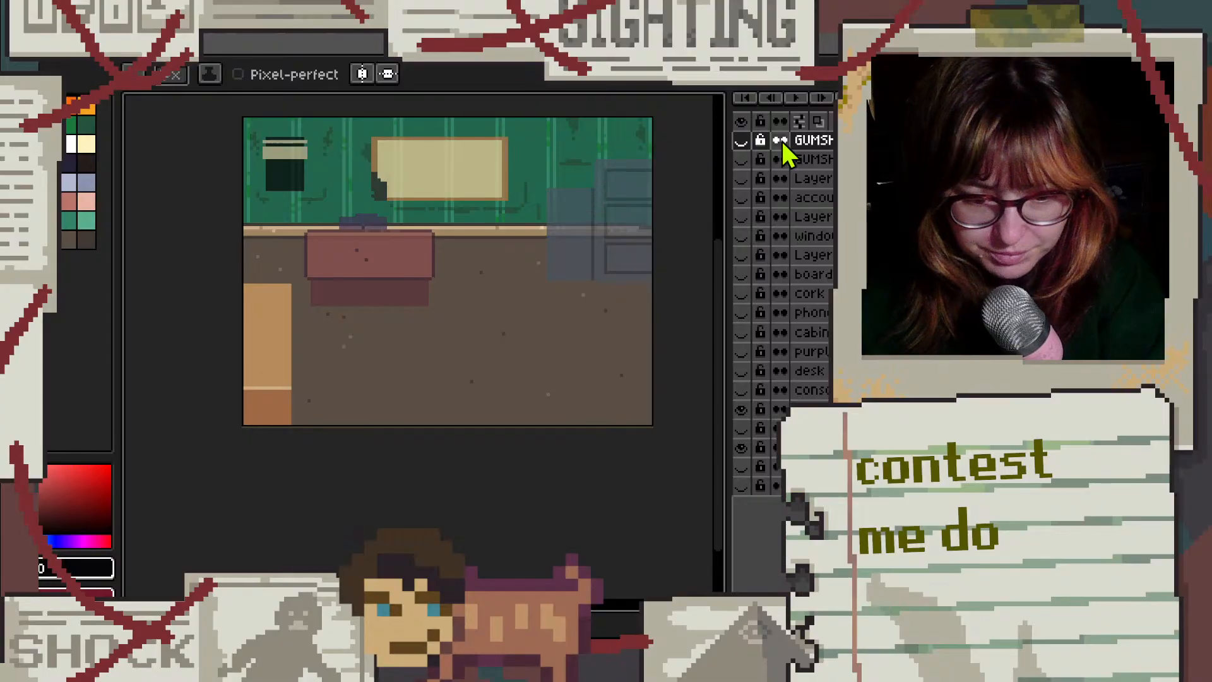
left_click(741, 122)
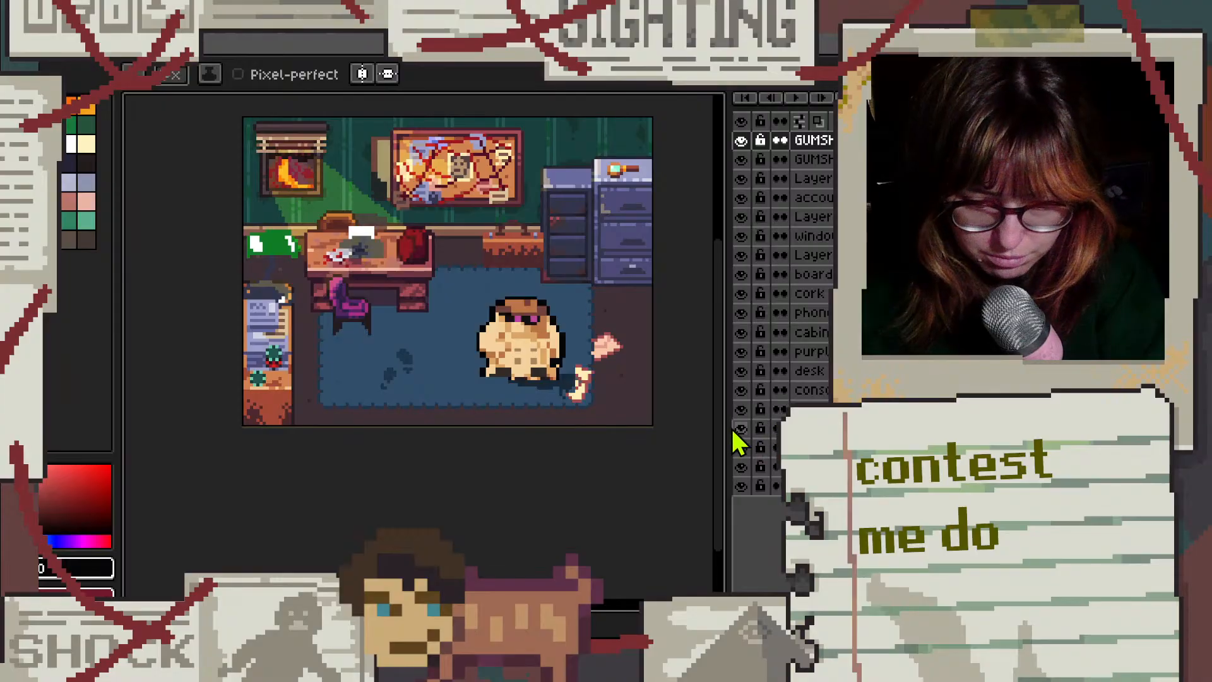
Hide the folder layer beside the corkboard and the shading and shadow layers of the large trench-coat character
left_click(742, 410)
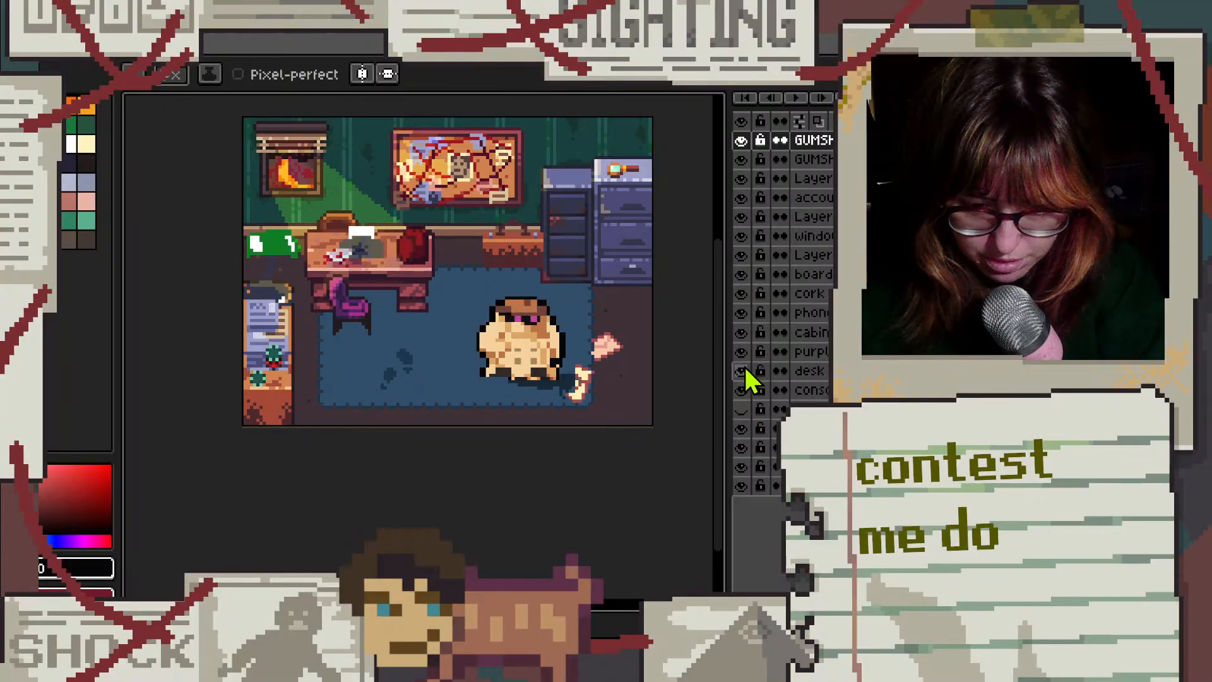
left_click(741, 141)
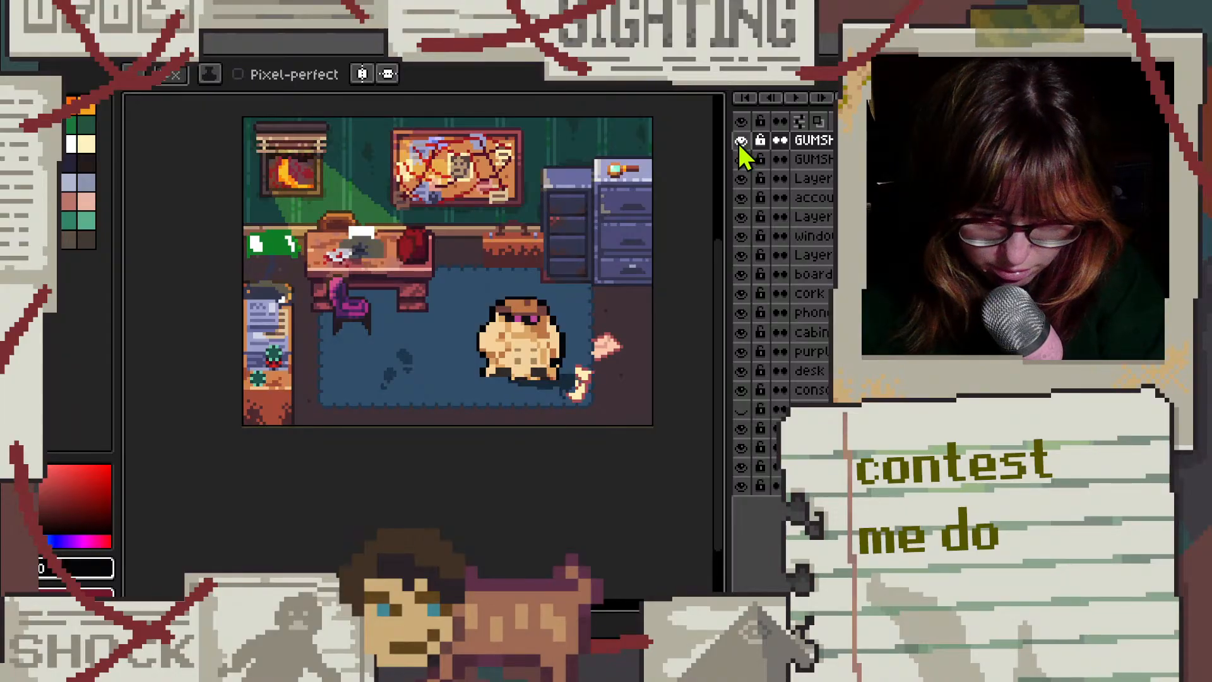
left_click(742, 159)
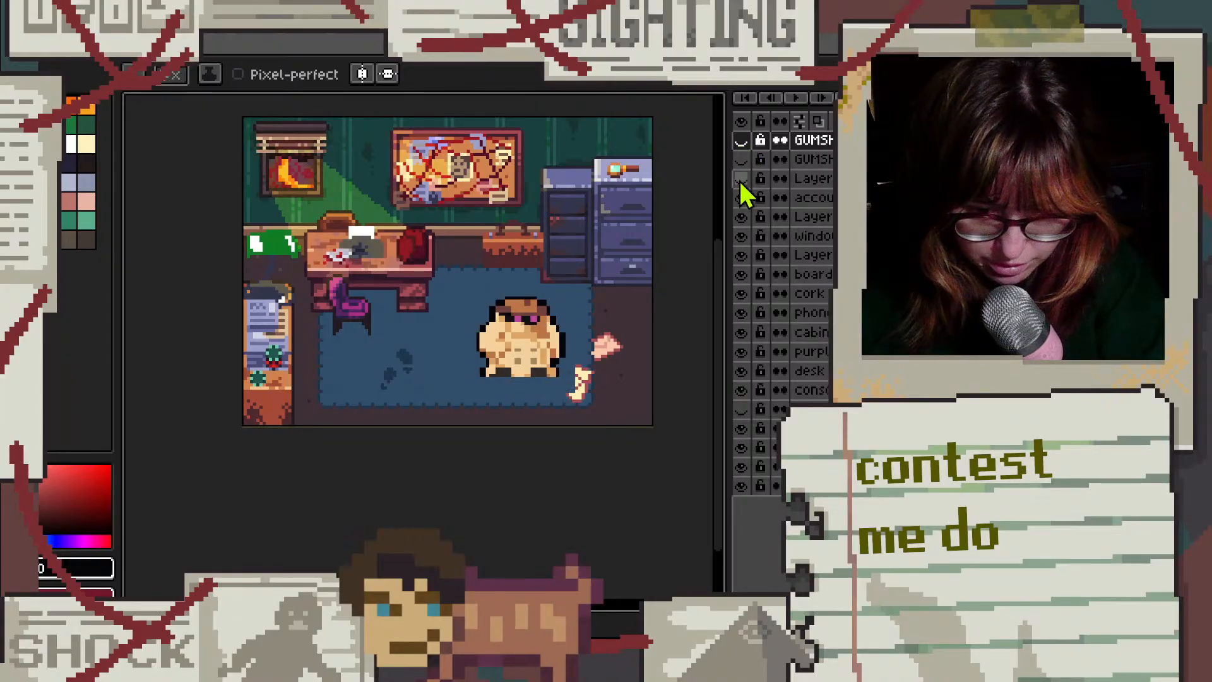
left_click(741, 179)
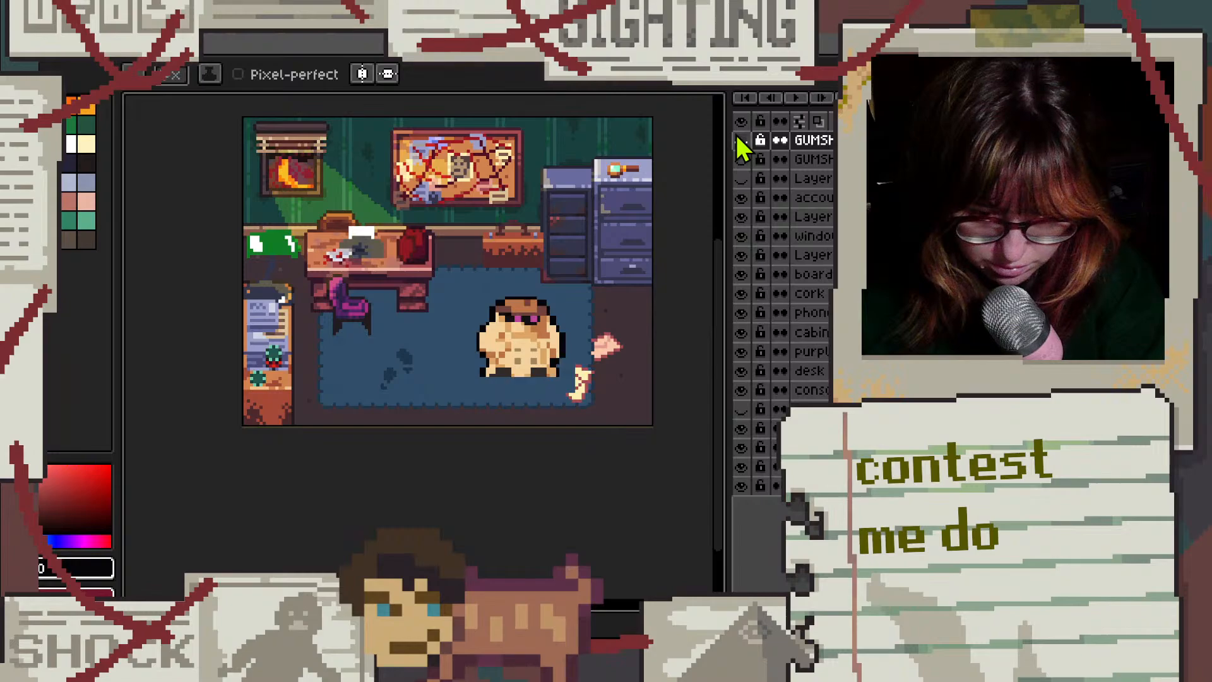
Hide the large trench-coat character's remaining layer, and preview the office with the window light layer off and back on
scroll(751, 256, "up", 3)
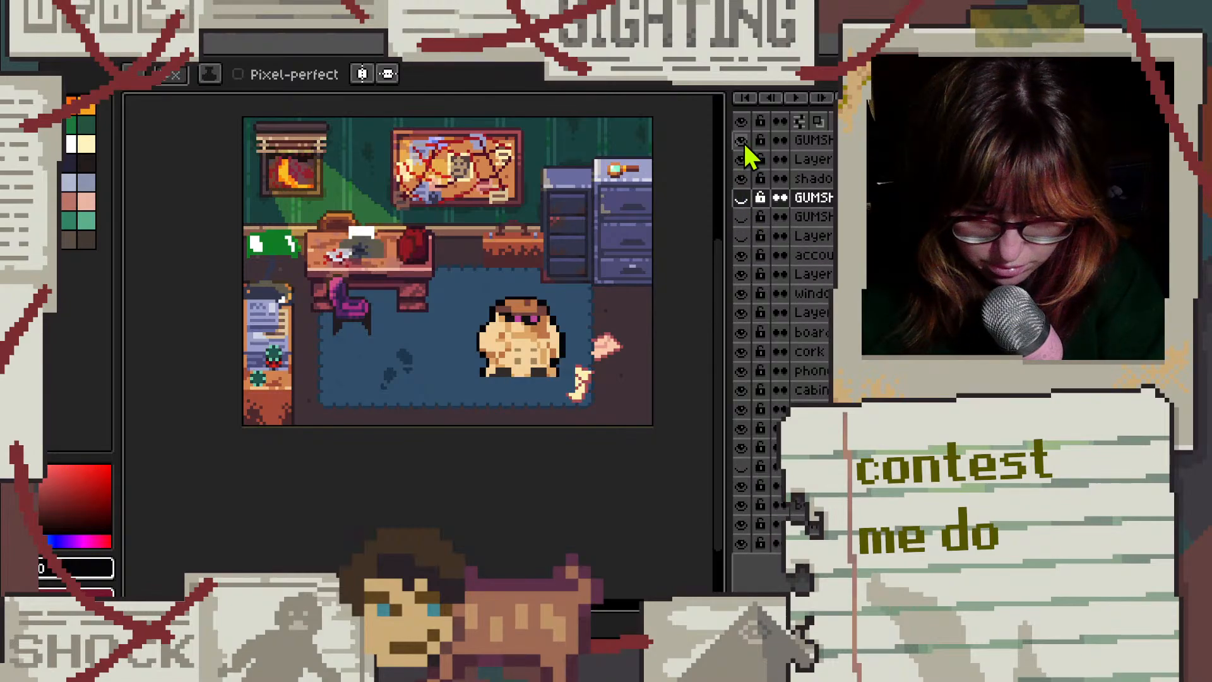
left_click(743, 142)
left_click(741, 159)
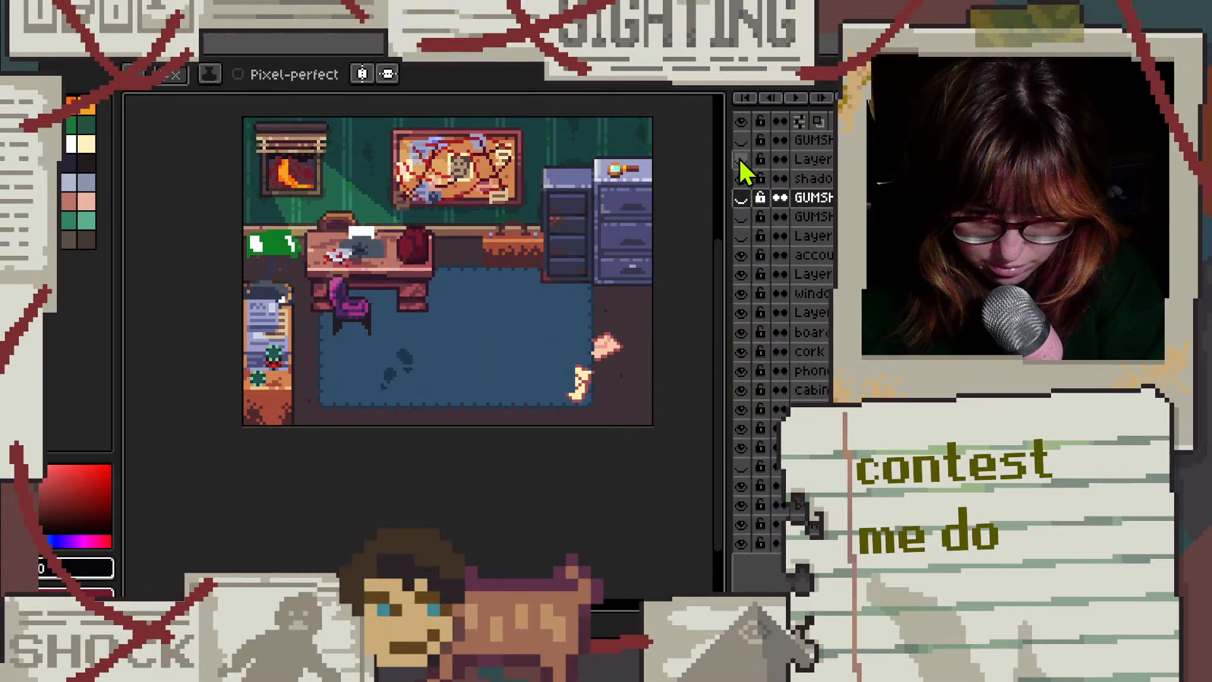
left_click(741, 159)
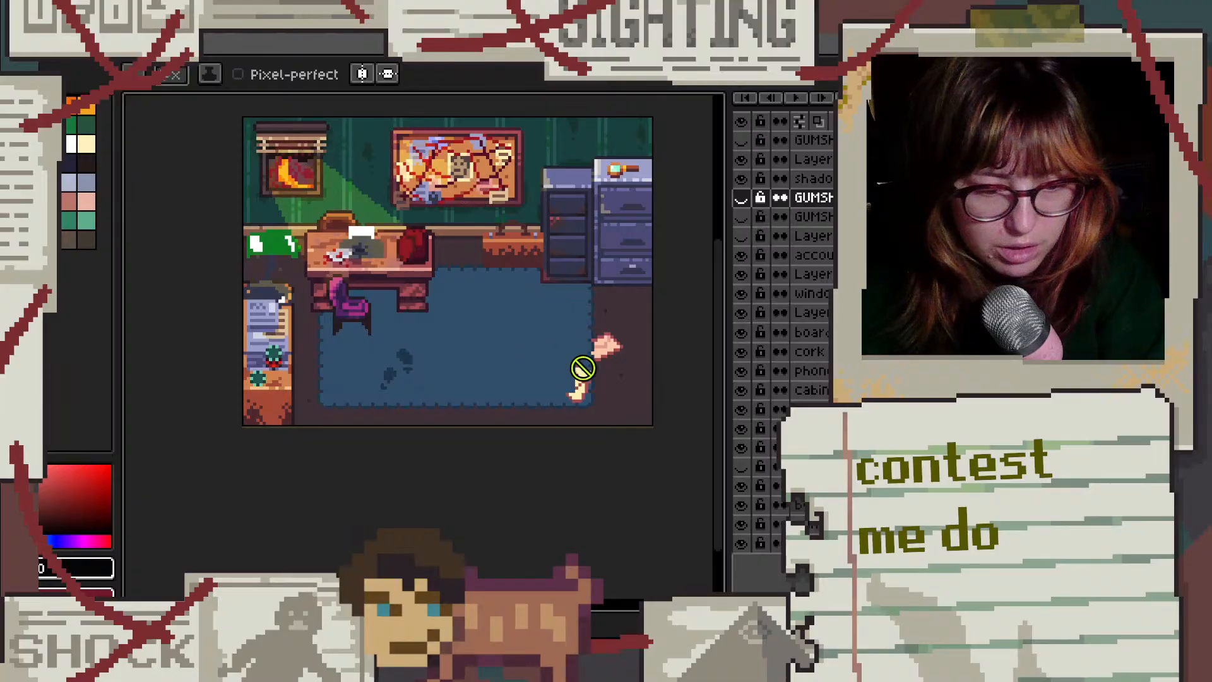
scroll(683, 324, "down", 1)
scroll(674, 325, "up", 1)
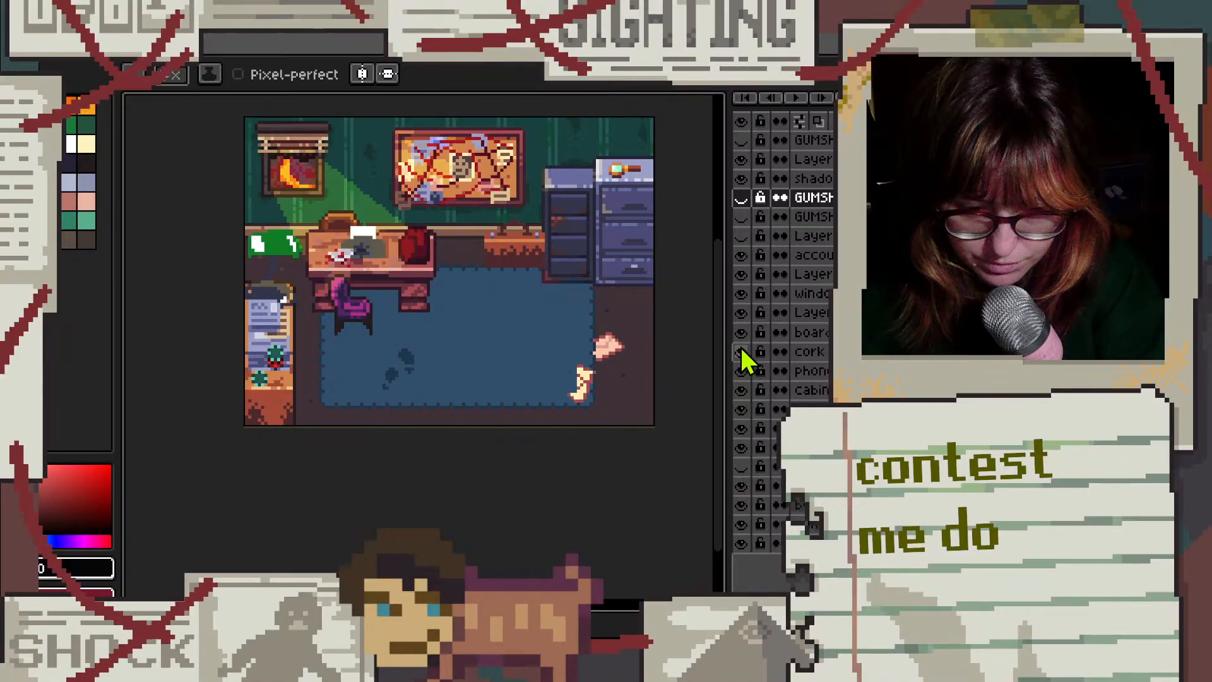
Hide the layer with the corkboard's red strings and the layer with the extra desk and floor clutter, comparing the board with and without strings
left_click(741, 312)
left_click(740, 274)
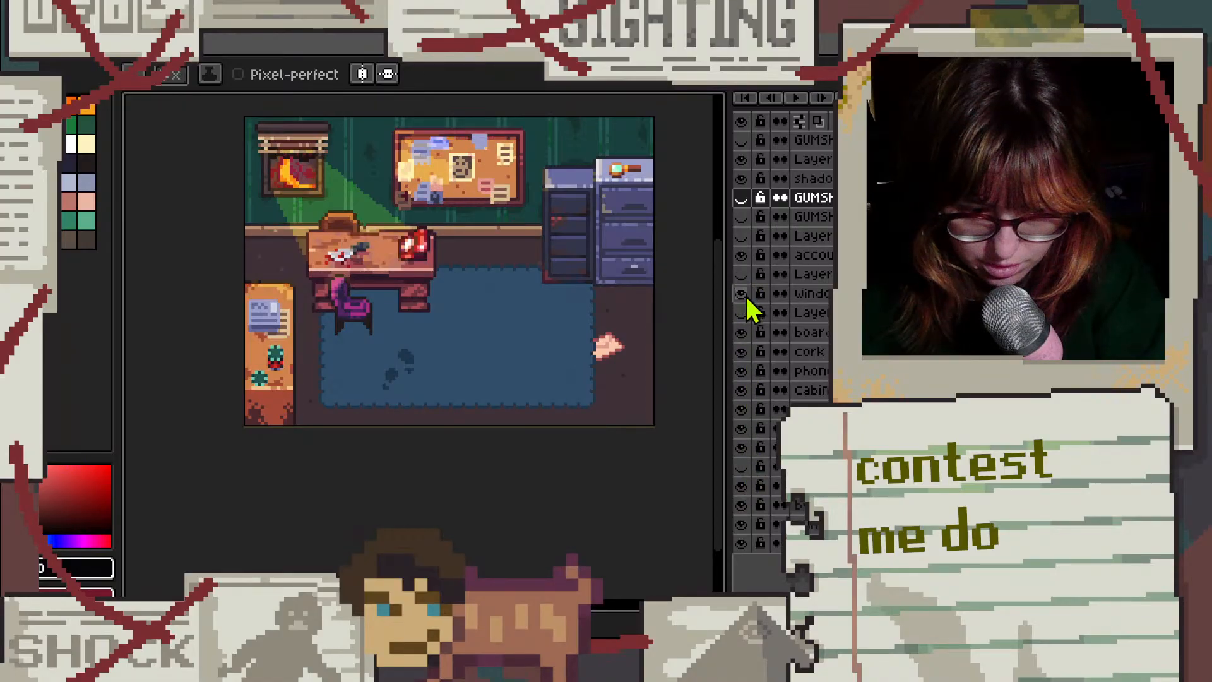
left_click(740, 312)
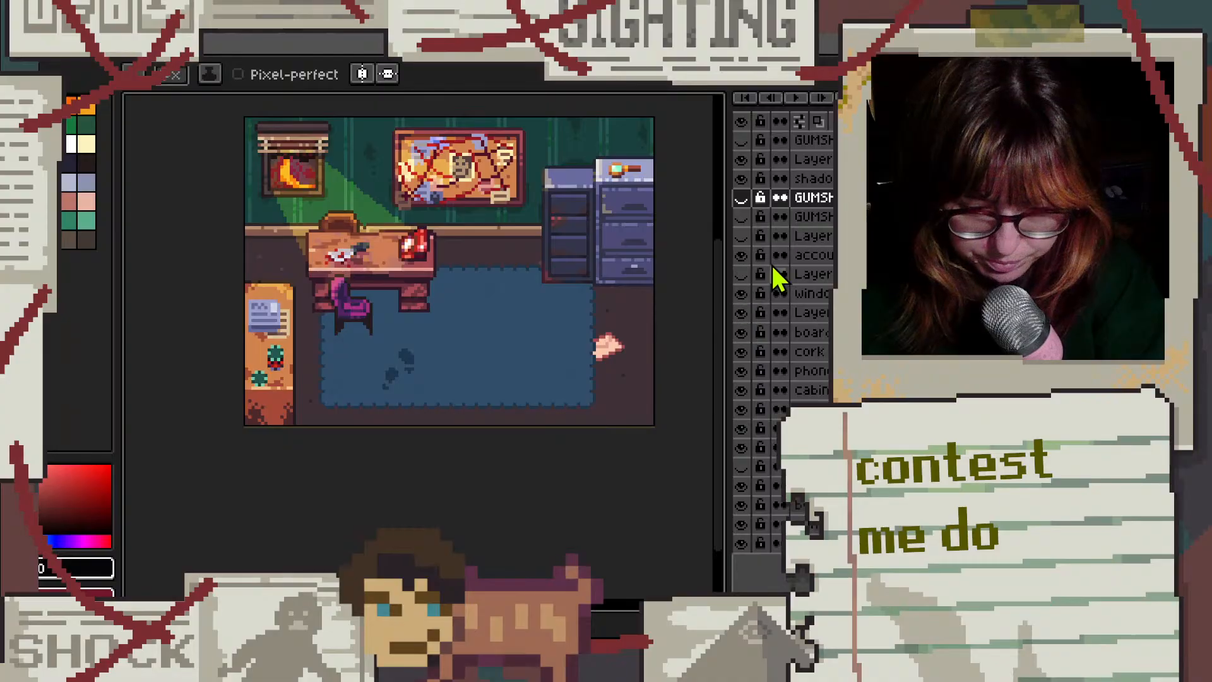
left_click(742, 313)
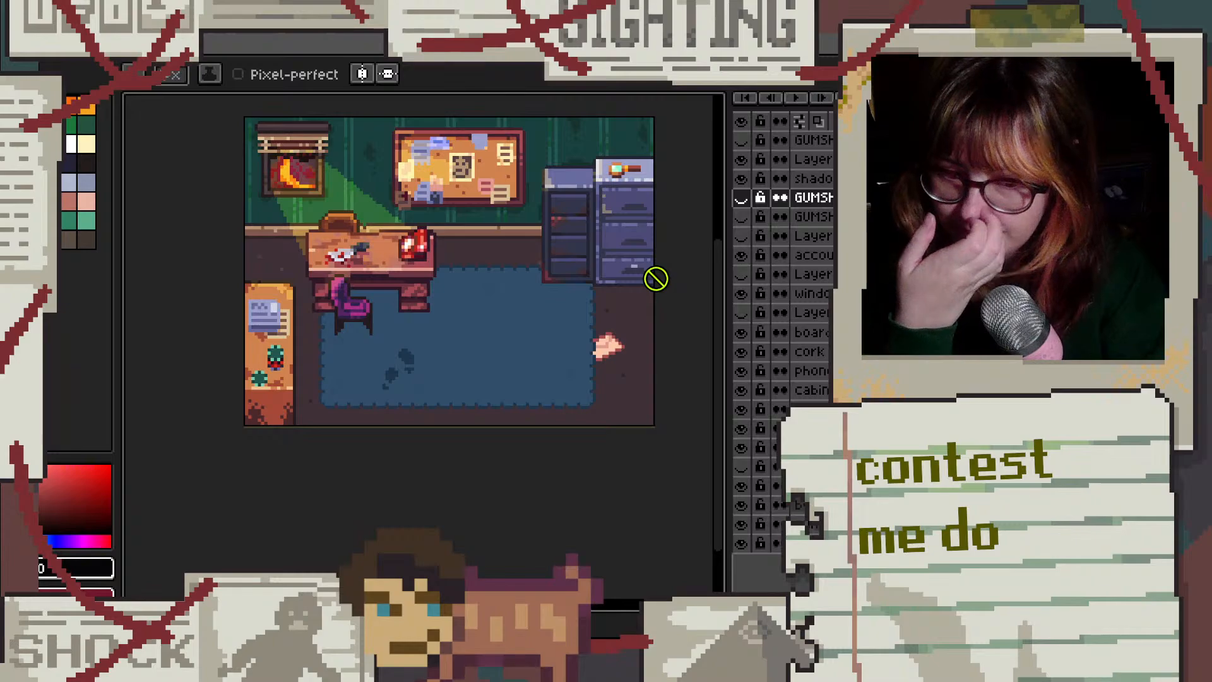
Show the smaller trench-coat character on the rug, view it within the simplified office scene, and save the file
left_click(741, 198)
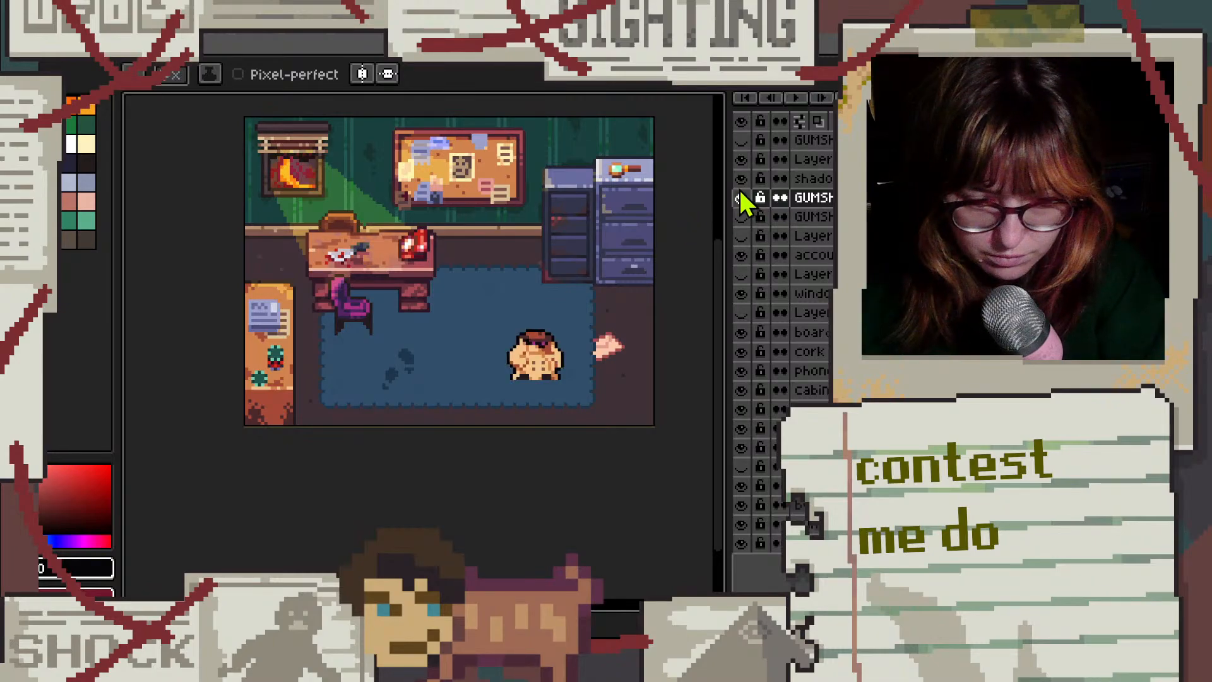
scroll(471, 149, "down", 2)
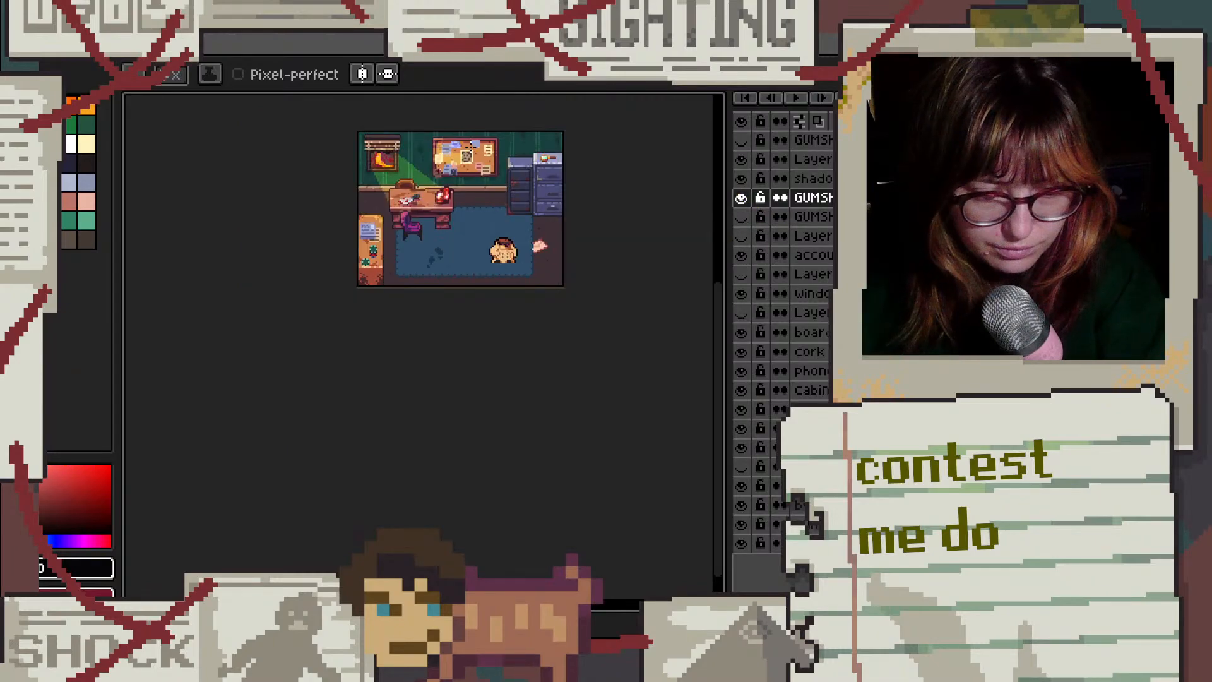
scroll(475, 143, "up", 2)
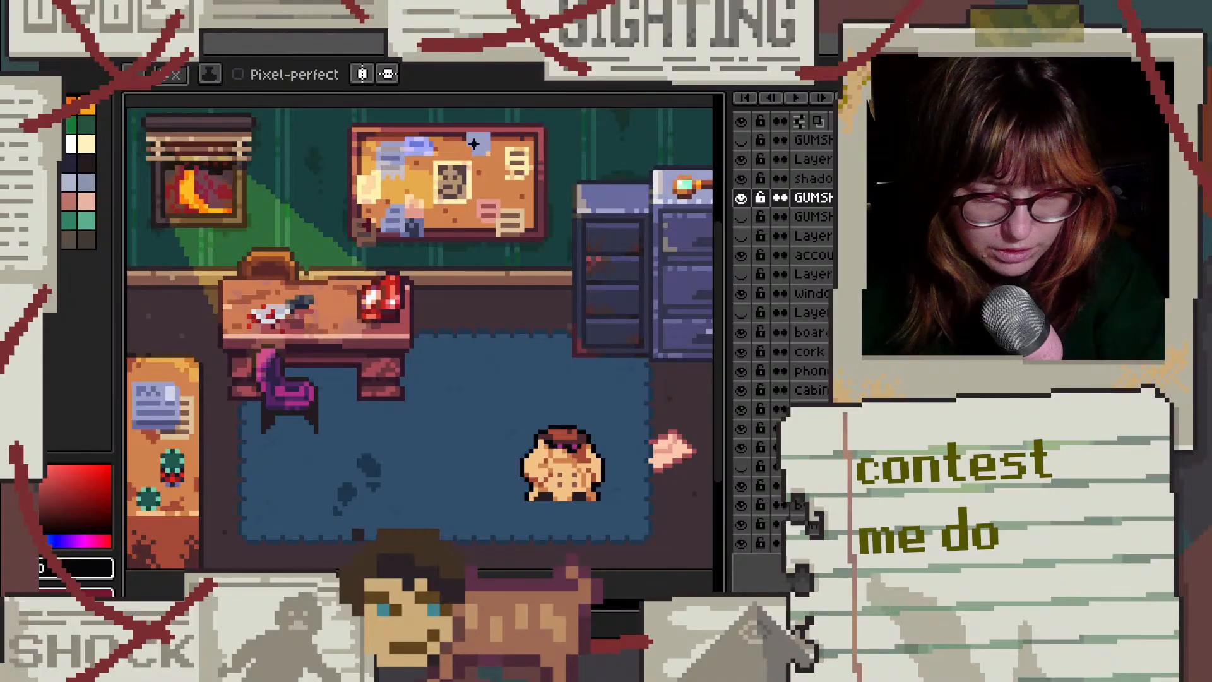
scroll(475, 144, "down", 1)
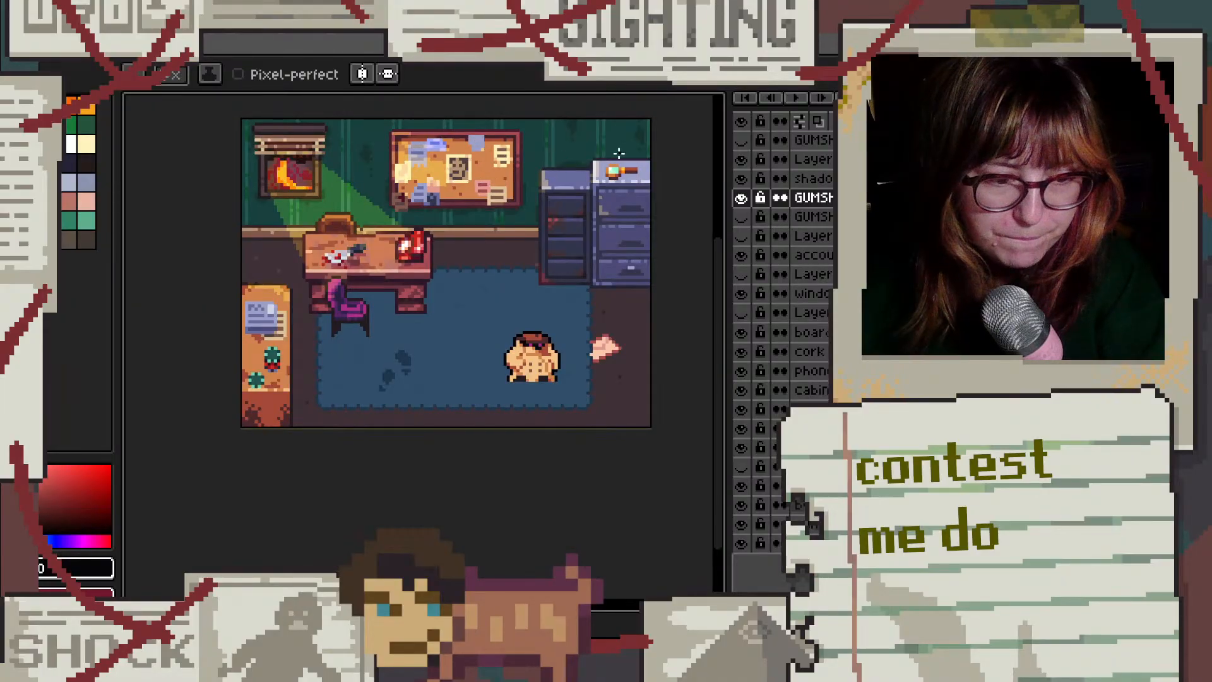
key("ctrl+s")
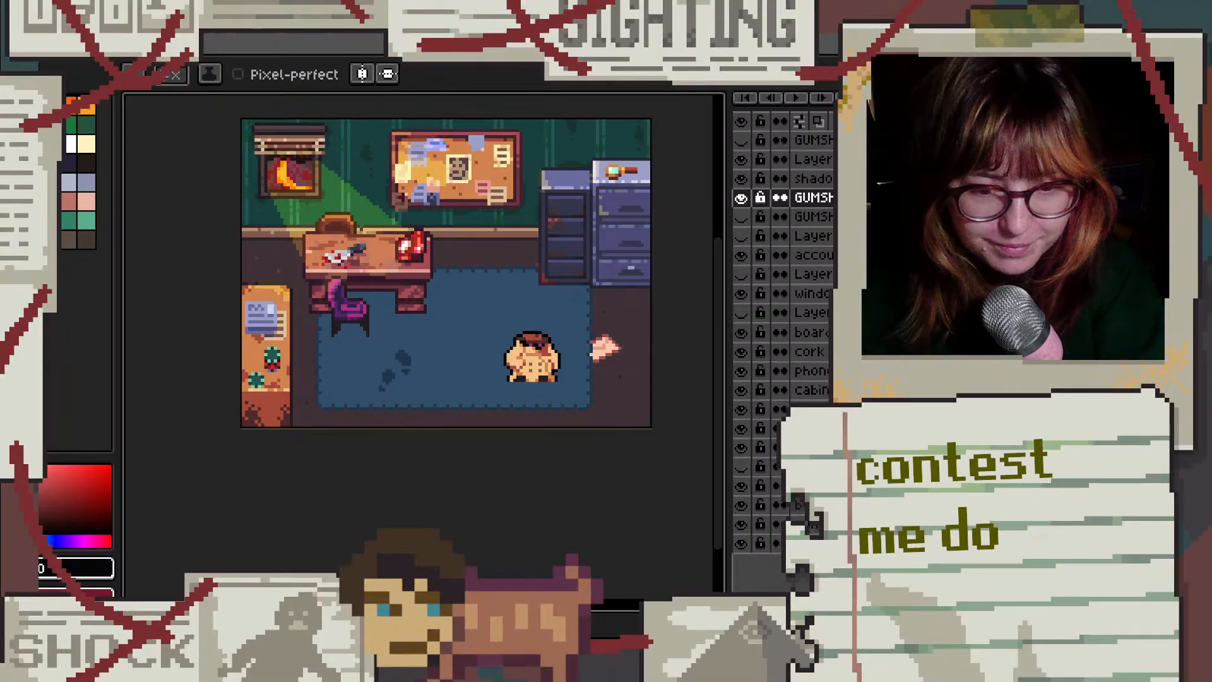
Go to the desktop, shift the Firefox icon slightly, and open a fresh Aseprite window on its start page
key("super+d")
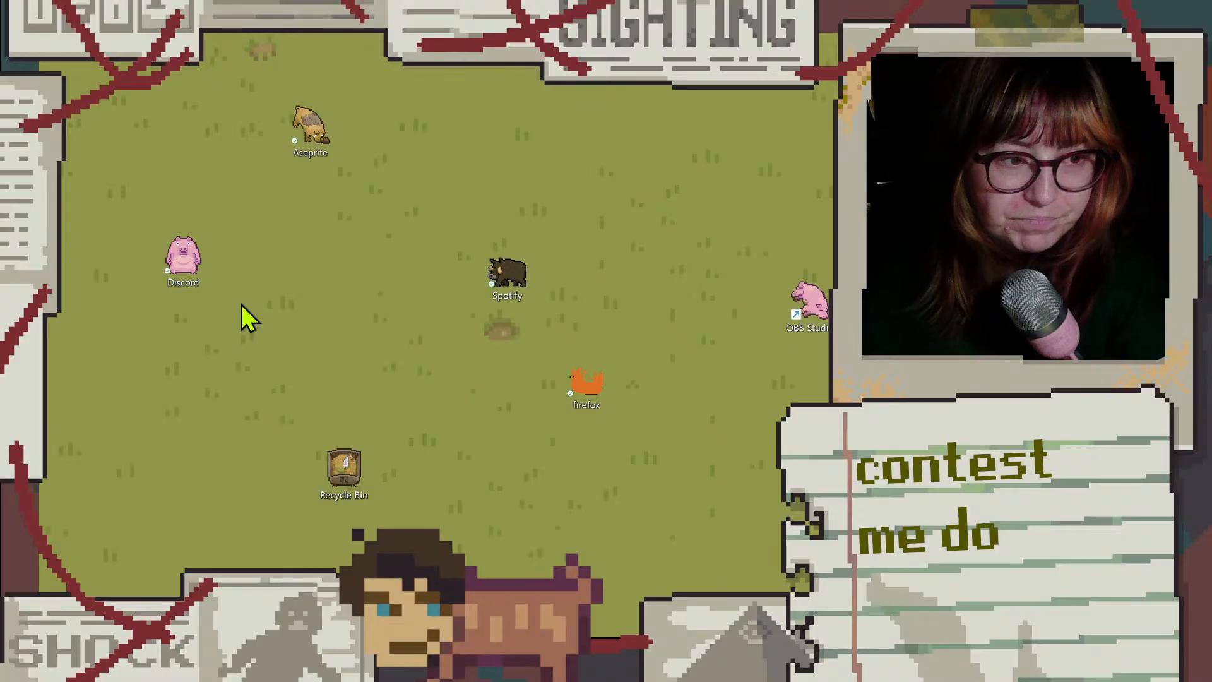
double_click(309, 126)
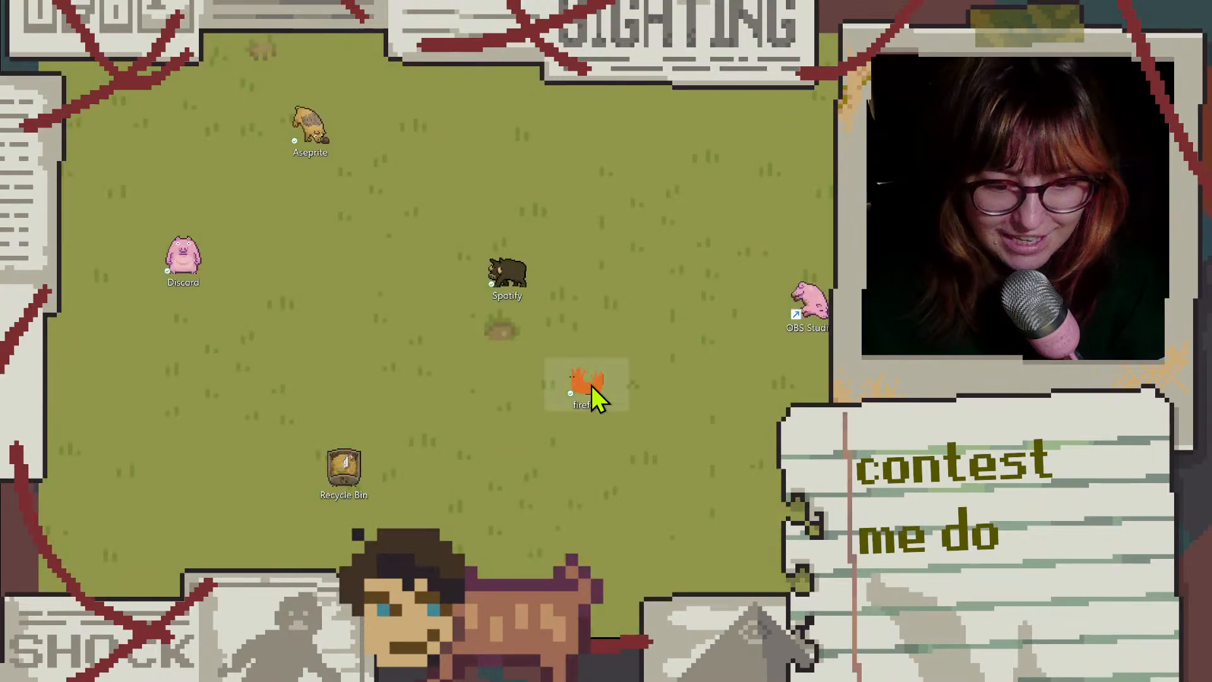
mouse_move(595, 370)
left_mouse_down()
mouse_move(600, 149)
mouse_move(610, 381)
left_mouse_up()
left_click_drag(617, 370, 620, 368)
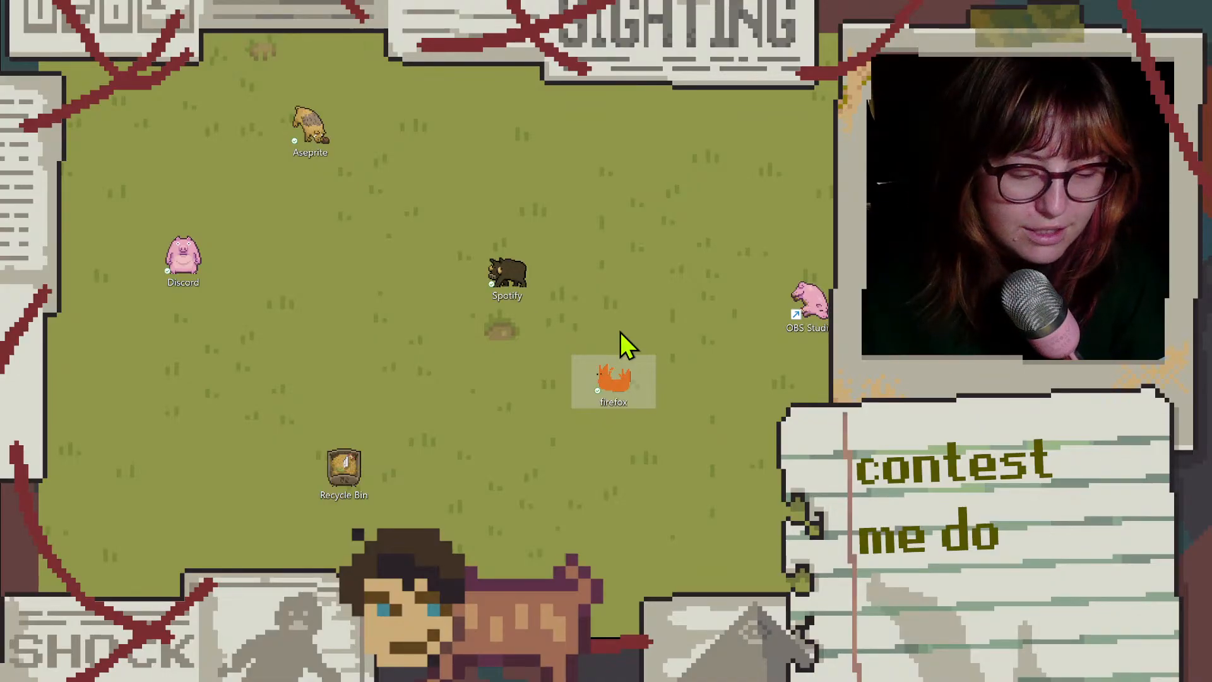
mouse_move(635, 606)
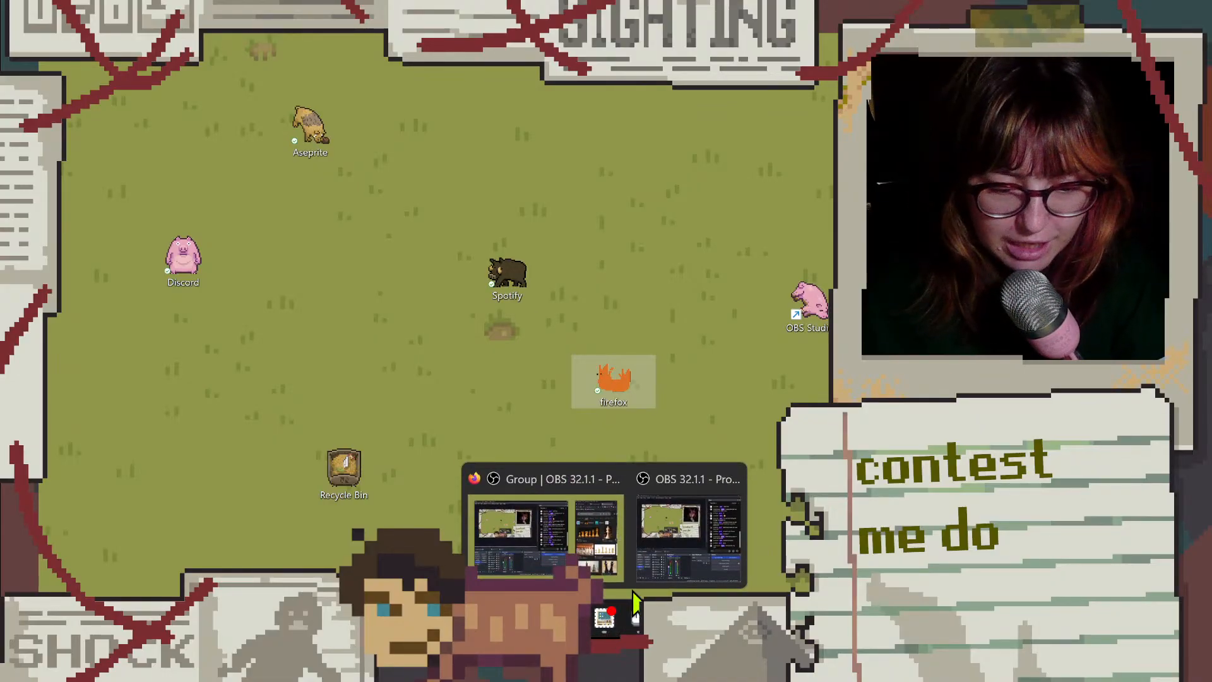
left_click(636, 616)
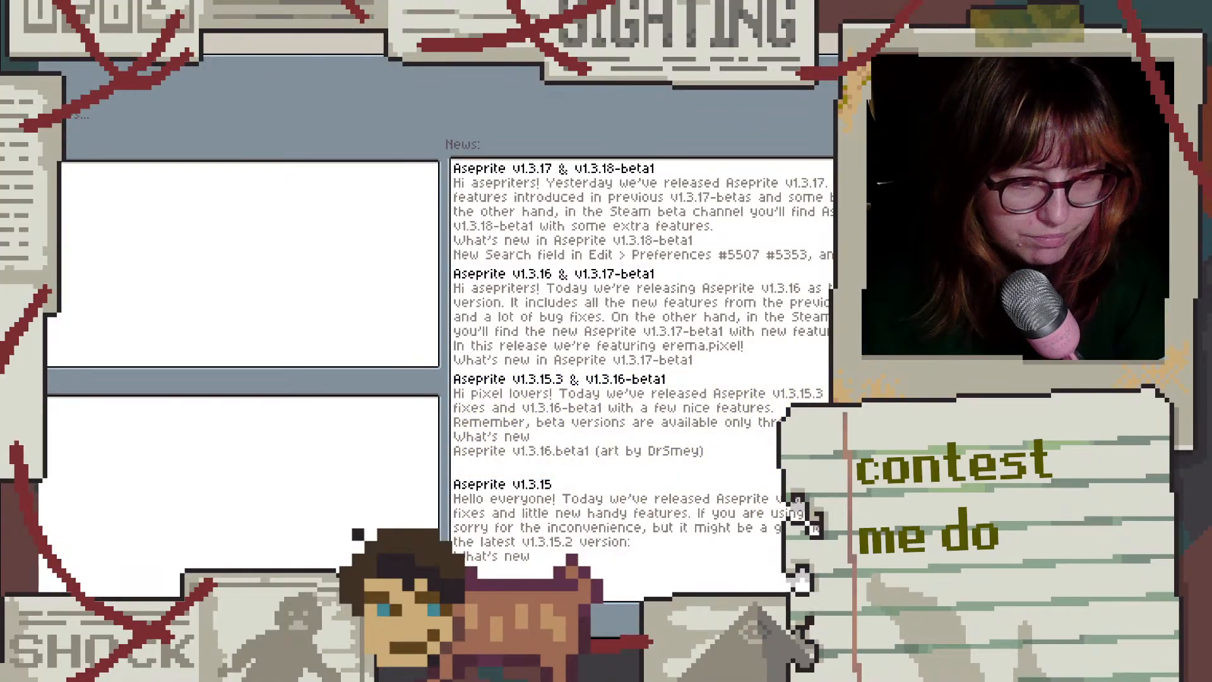
Create a new 256 × 144 px RGB sprite with a white background
key("ctrl+n")
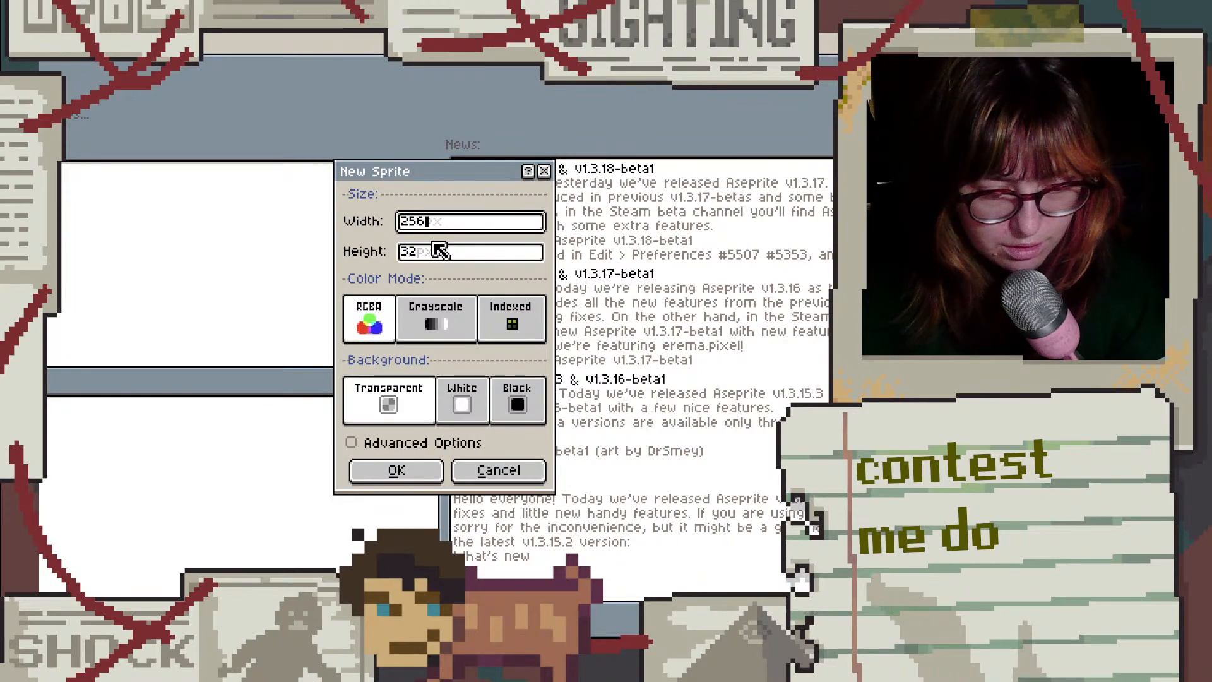
left_click(417, 256)
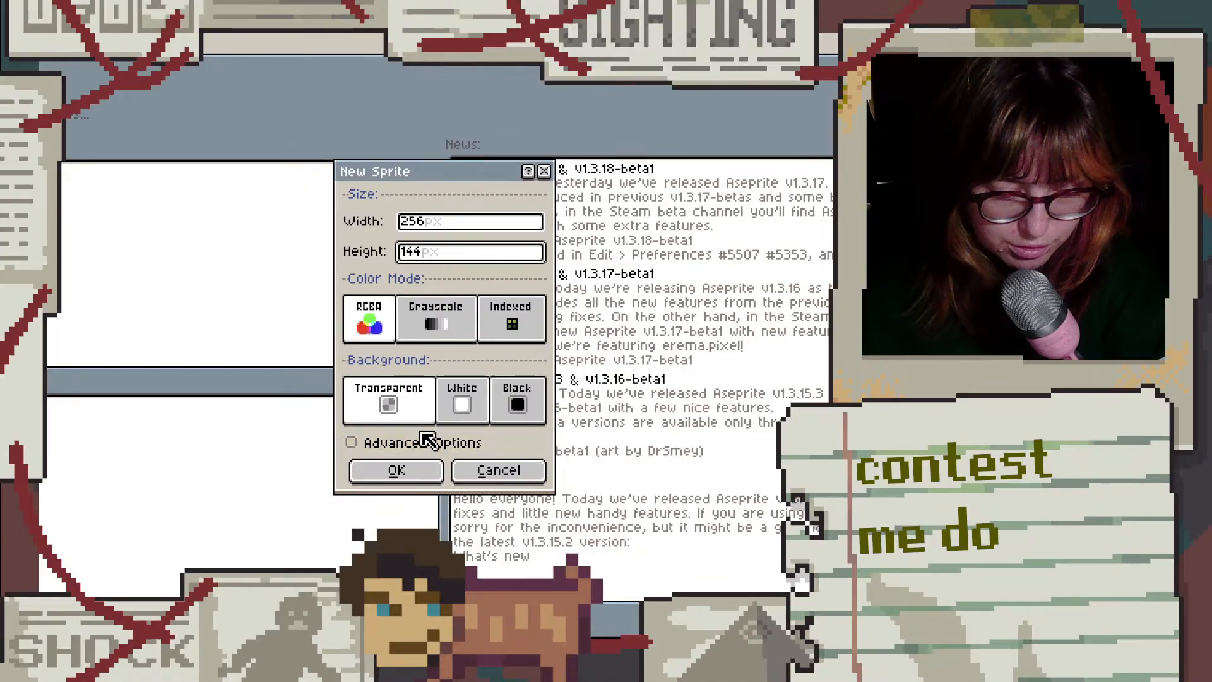
left_click(462, 408)
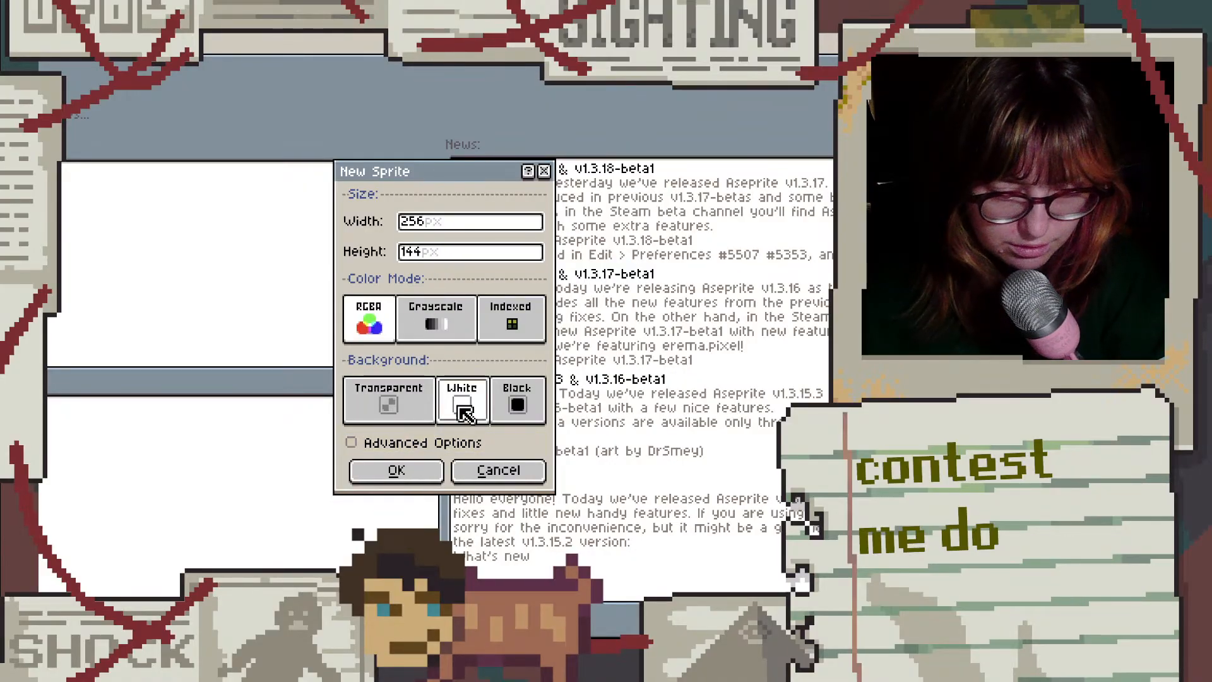
left_click(408, 471)
Enlarge the view of the blank canvas and move the Preview window to the opposite corner of the workspace
scroll(450, 316, "down", 1)
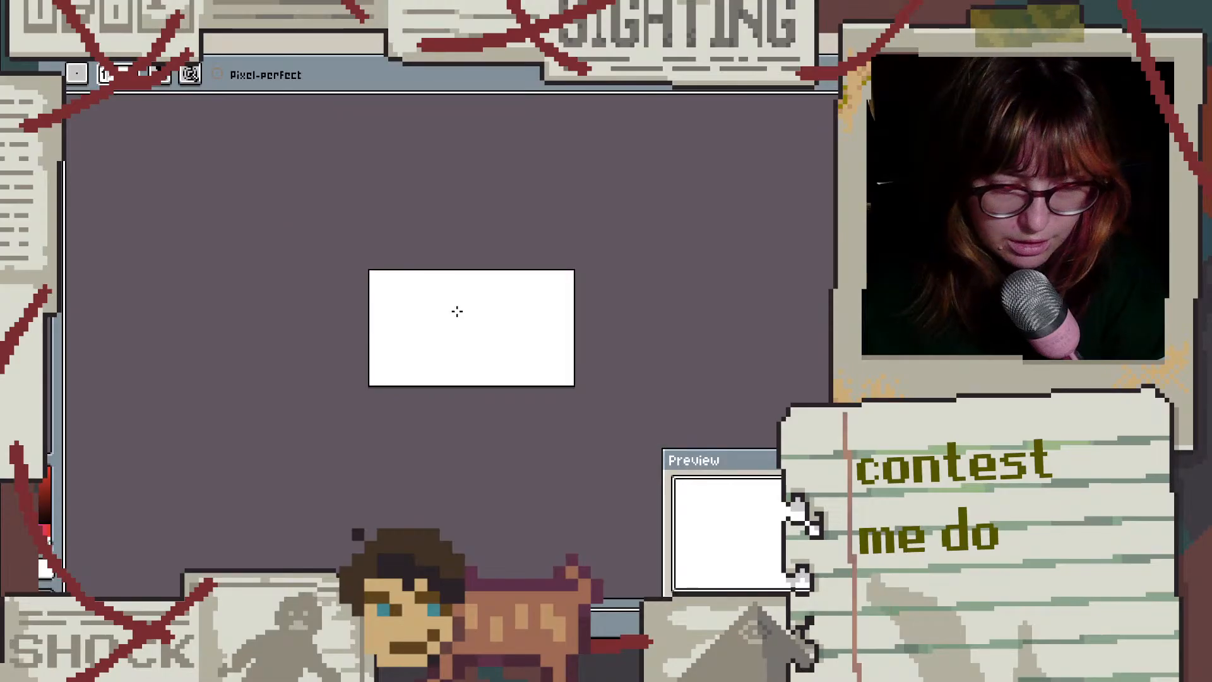
scroll(468, 301, "up", 1)
left_click_drag(745, 460, 154, 106)
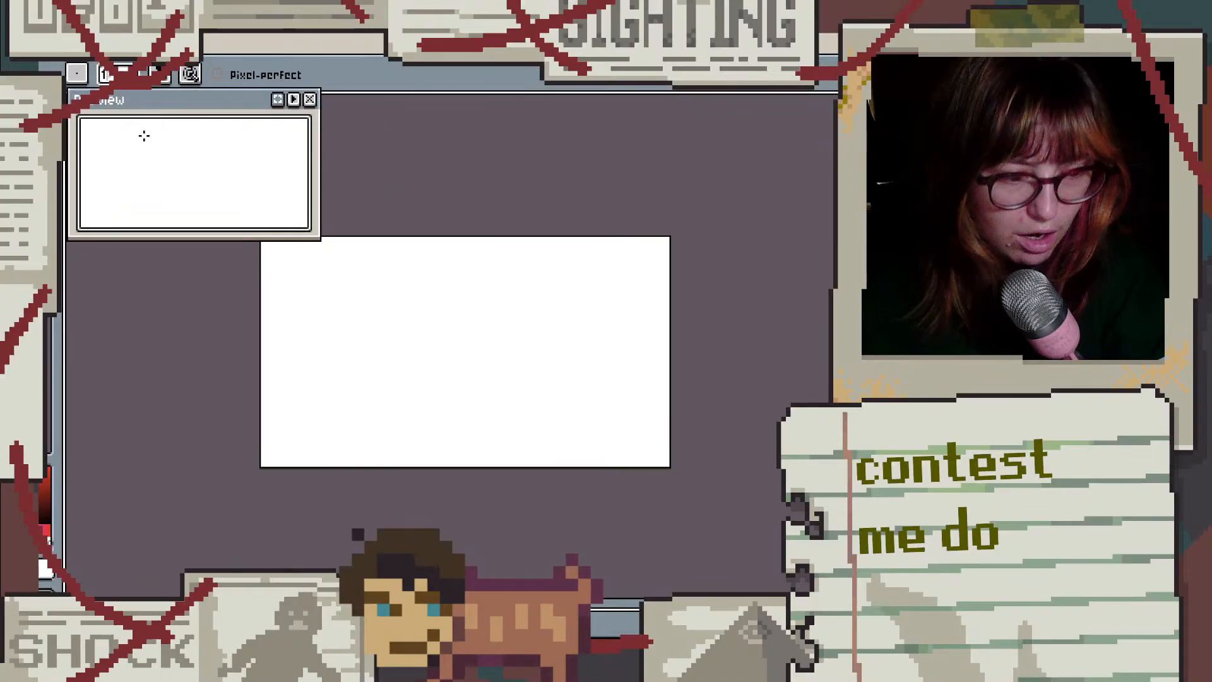